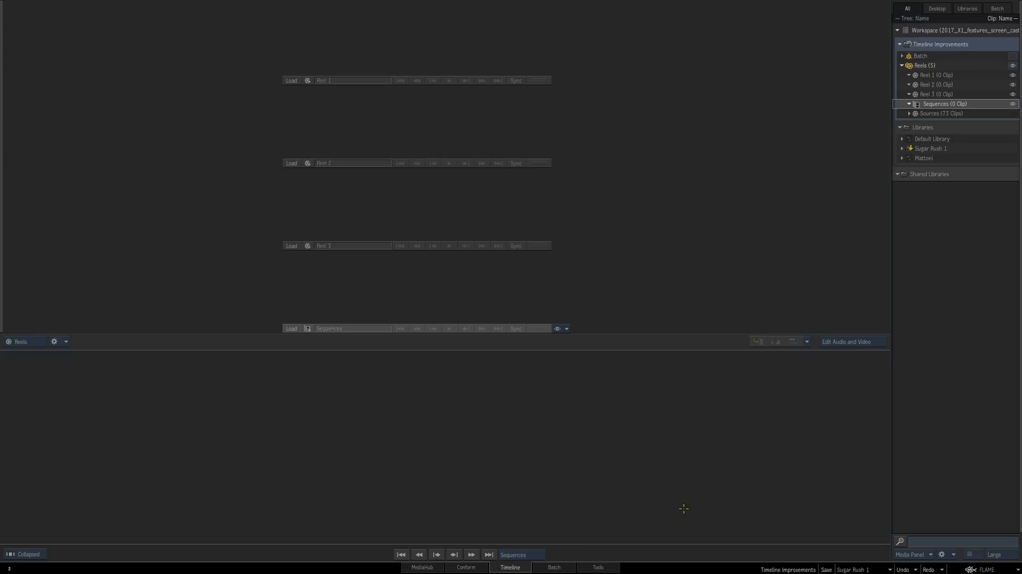
Load the 45MAT_edit_L[1-5].EDL and 60MAT_edit_L[1-5].EDL multi-layer edits into Conform after checking the 60MAT layer files
{"action": "left_click", "coordinate": [469, 566]}
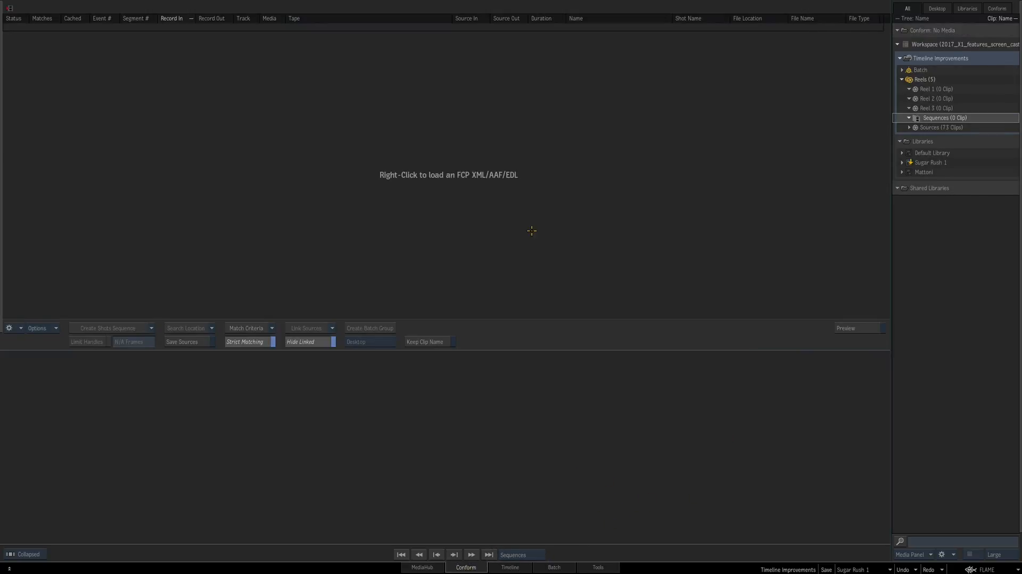
{"action": "right_click", "coordinate": [541, 178]}
{"action": "left_click", "coordinate": [570, 187]}
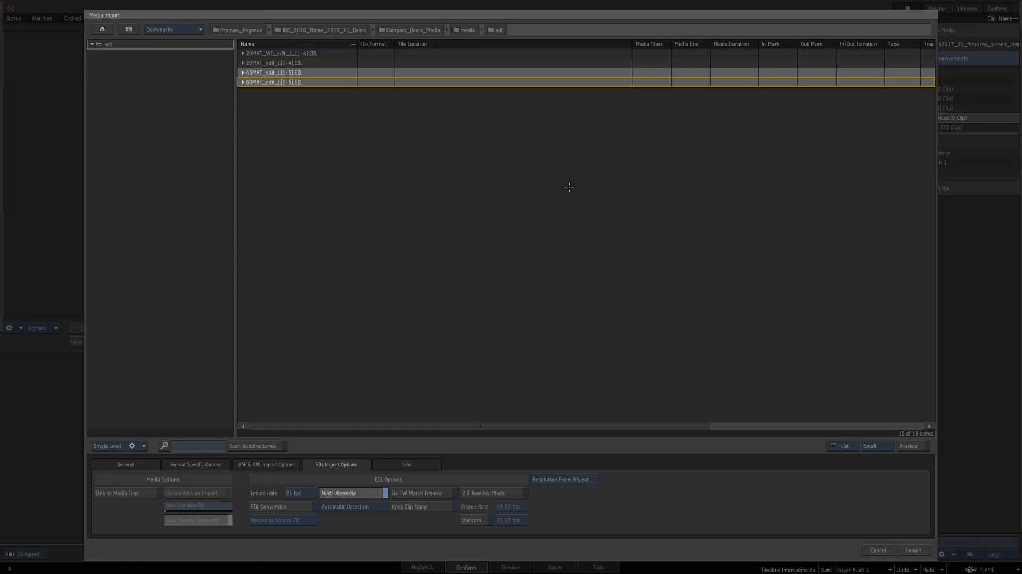
{"action": "left_click", "coordinate": [408, 251]}
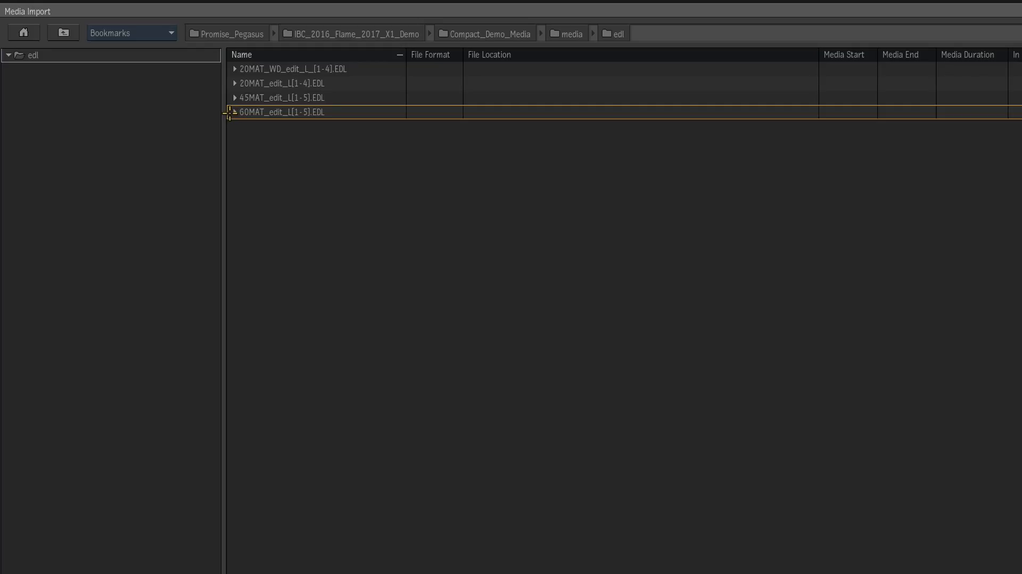
{"action": "left_click", "coordinate": [234, 112]}
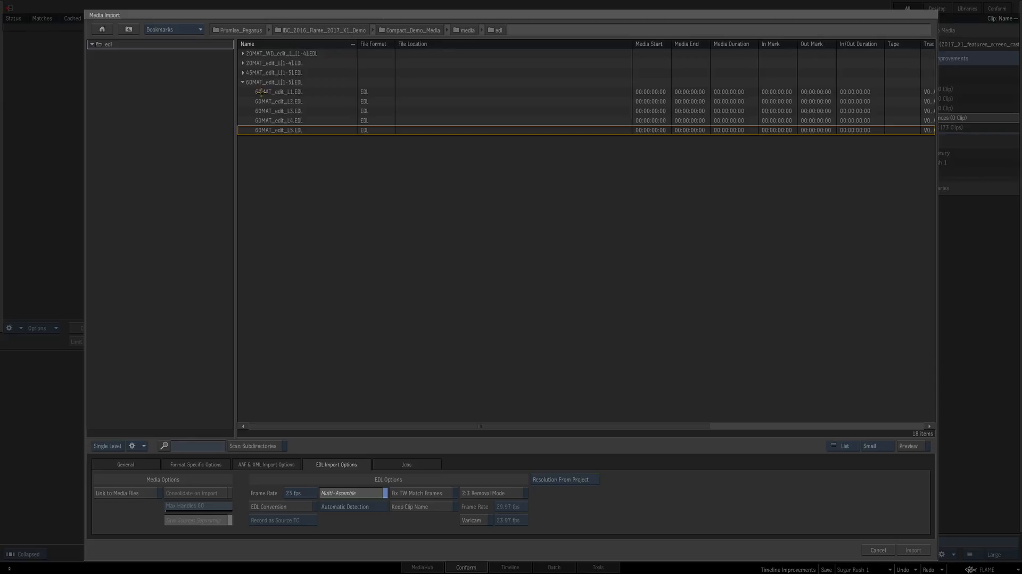
{"action": "left_click", "coordinate": [243, 82]}
{"action": "left_click", "coordinate": [278, 73]}
{"action": "left_click", "coordinate": [278, 83], "text": "shift"}
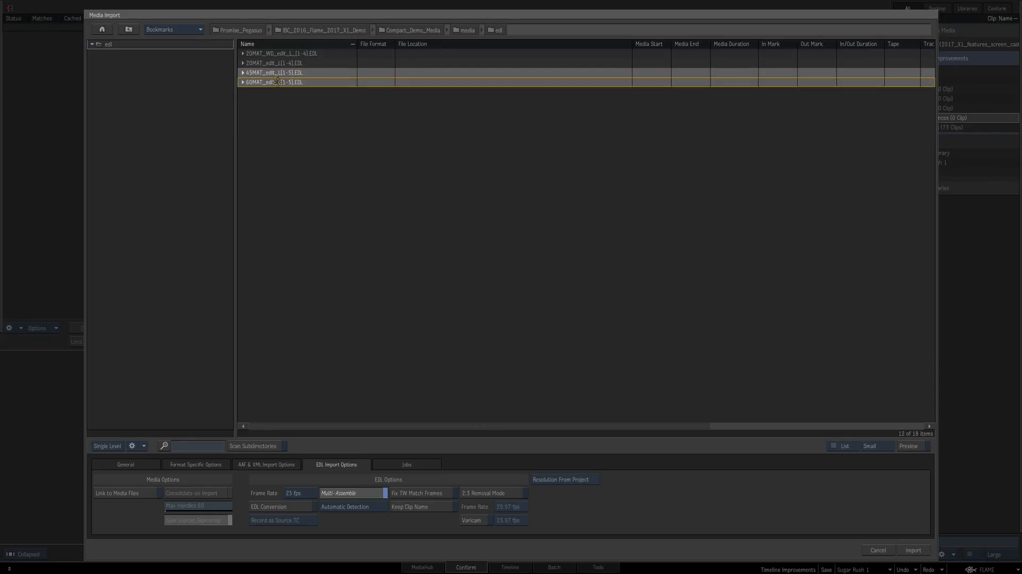
{"action": "left_click", "coordinate": [914, 550]}
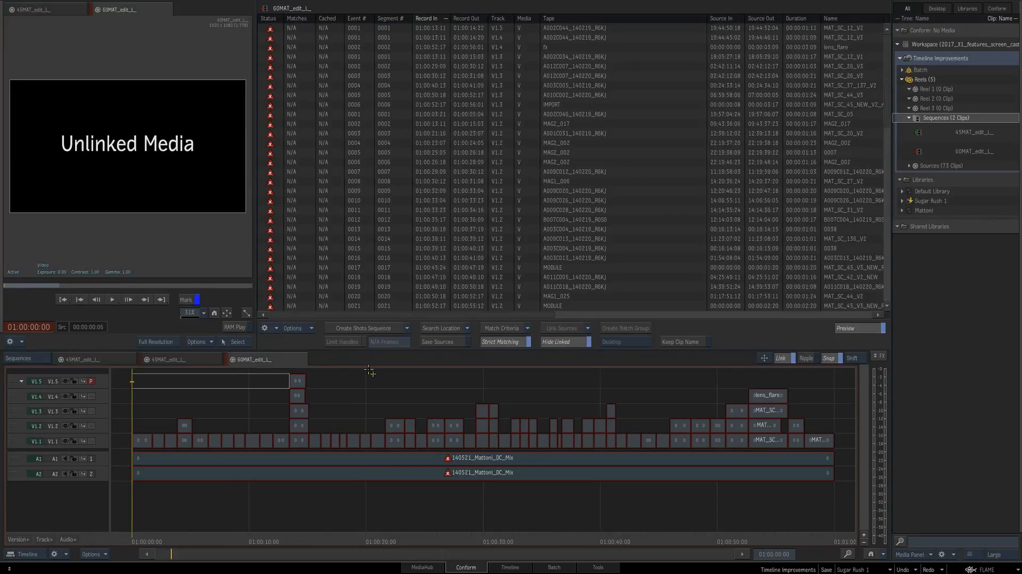
Review the imported 45MAT and 60MAT sequence timelines in Conform and look at both clips on the Sequences reel
{"action": "left_click", "coordinate": [192, 360]}
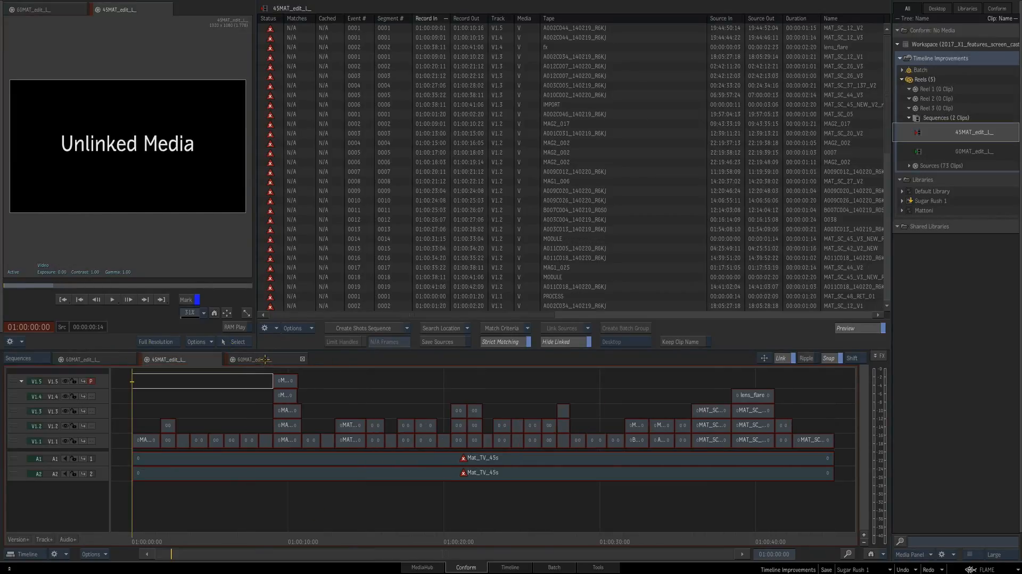
{"action": "left_click", "coordinate": [262, 359]}
{"action": "left_click", "coordinate": [519, 566]}
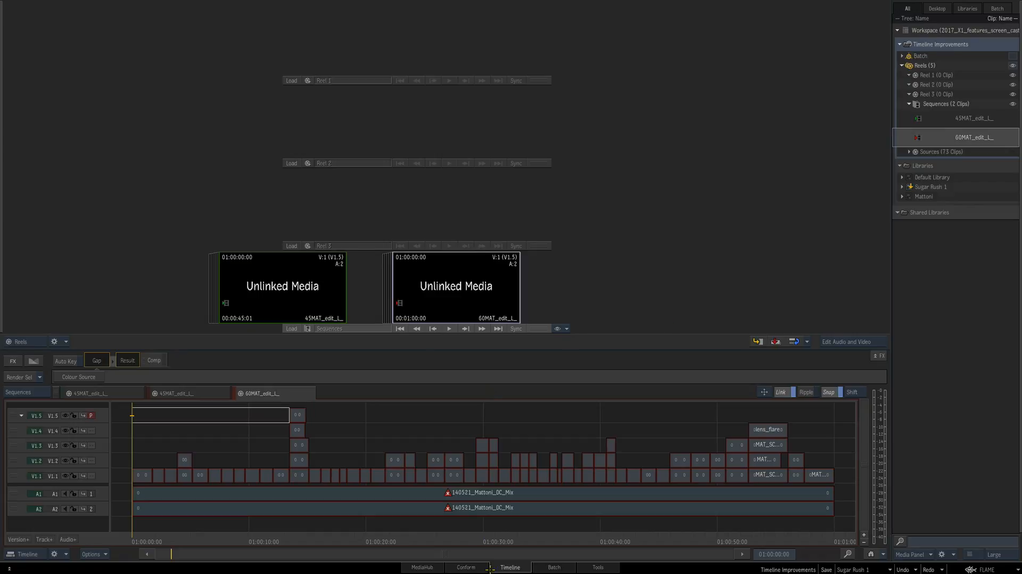
{"action": "left_click", "coordinate": [466, 567]}
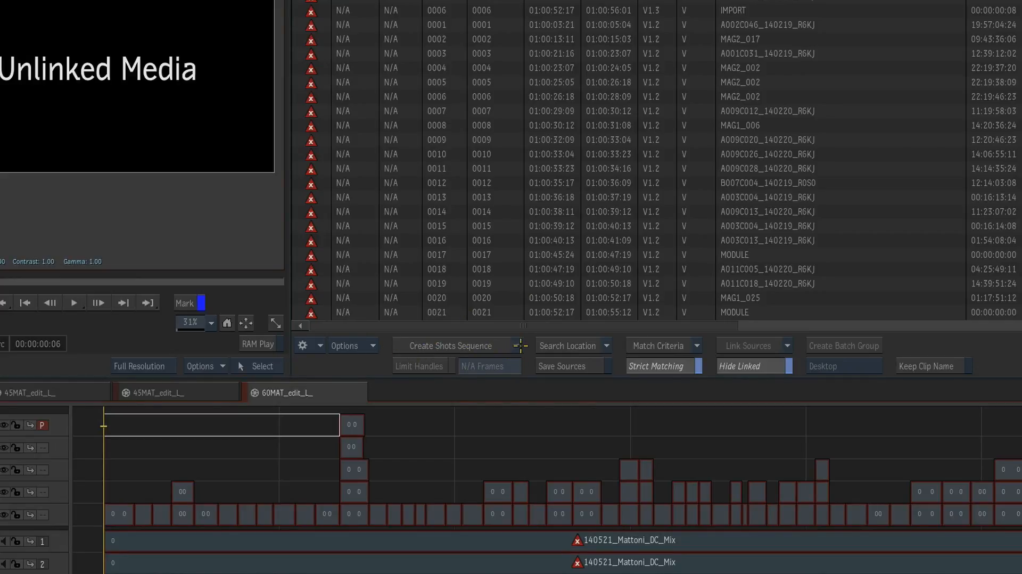
Create a Sources Sequence from the conformed edits and compare it with the 60MAT and 45MAT timelines
{"action": "left_click", "coordinate": [521, 347]}
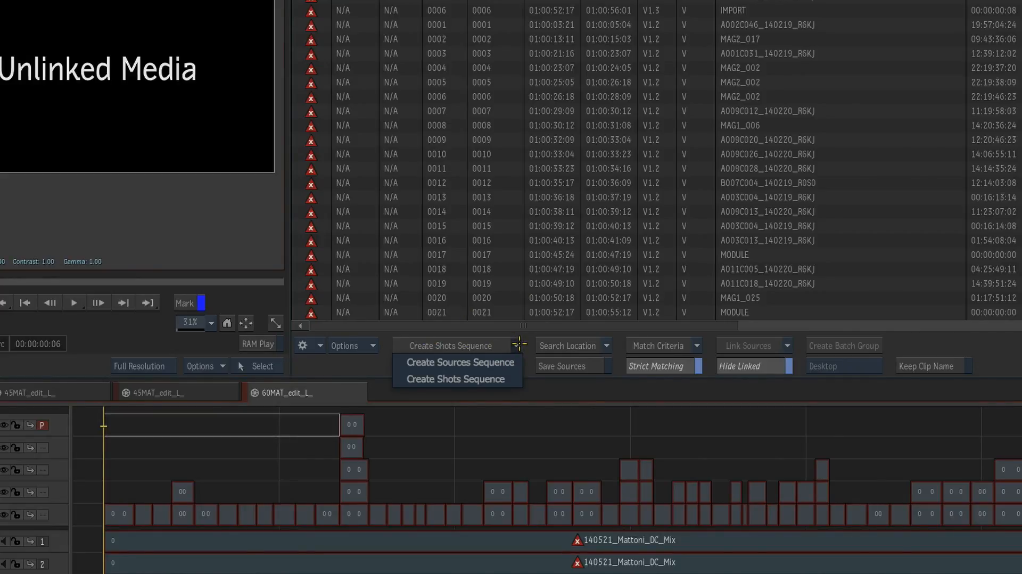
{"action": "left_click", "coordinate": [514, 362]}
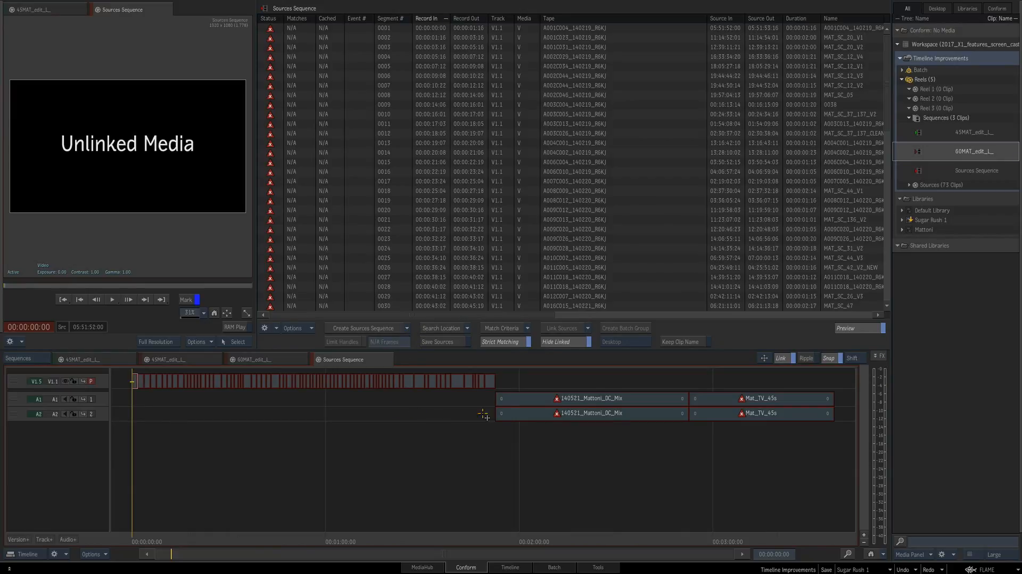
{"action": "left_click", "coordinate": [183, 365]}
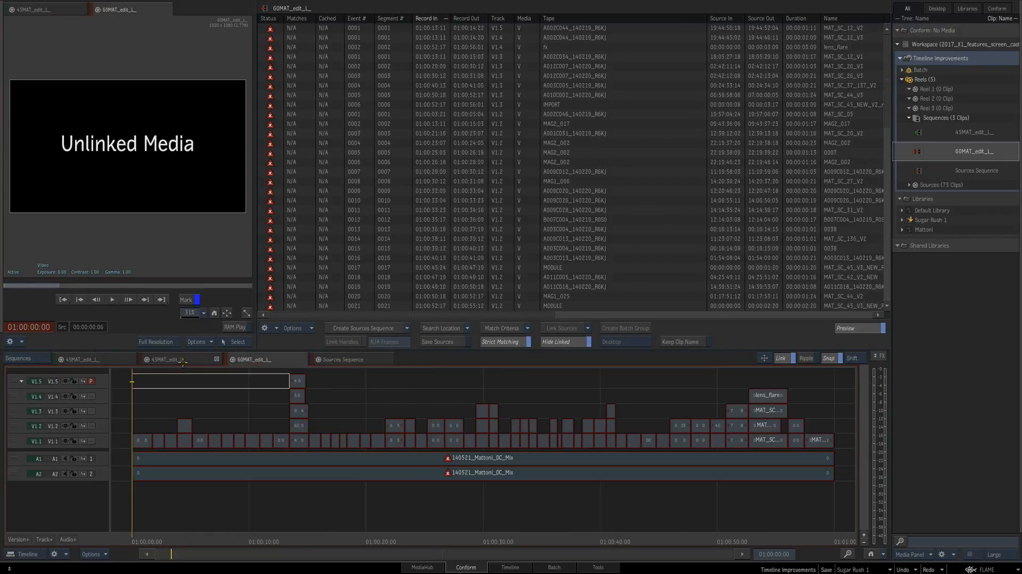
{"action": "left_click", "coordinate": [185, 361]}
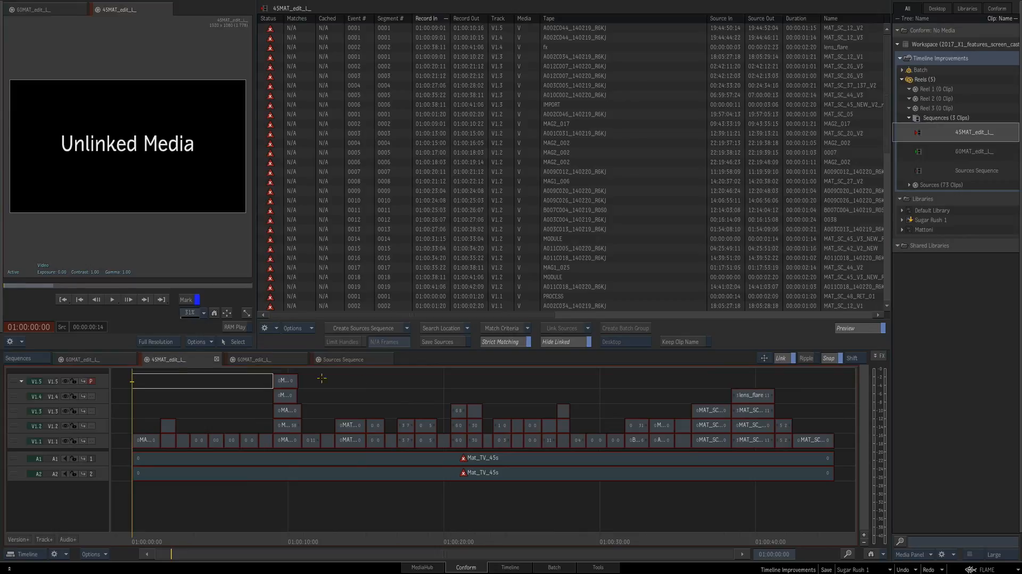
{"action": "left_click", "coordinate": [362, 360]}
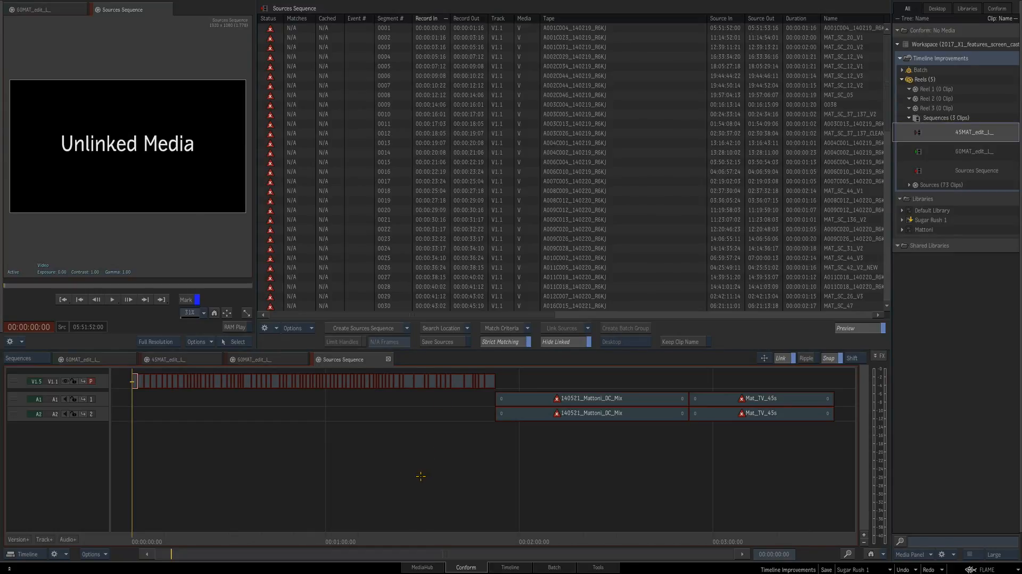
Set the Sources Sequence's media search location to the dpx_sources folder inside media
{"action": "left_click", "coordinate": [447, 326]}
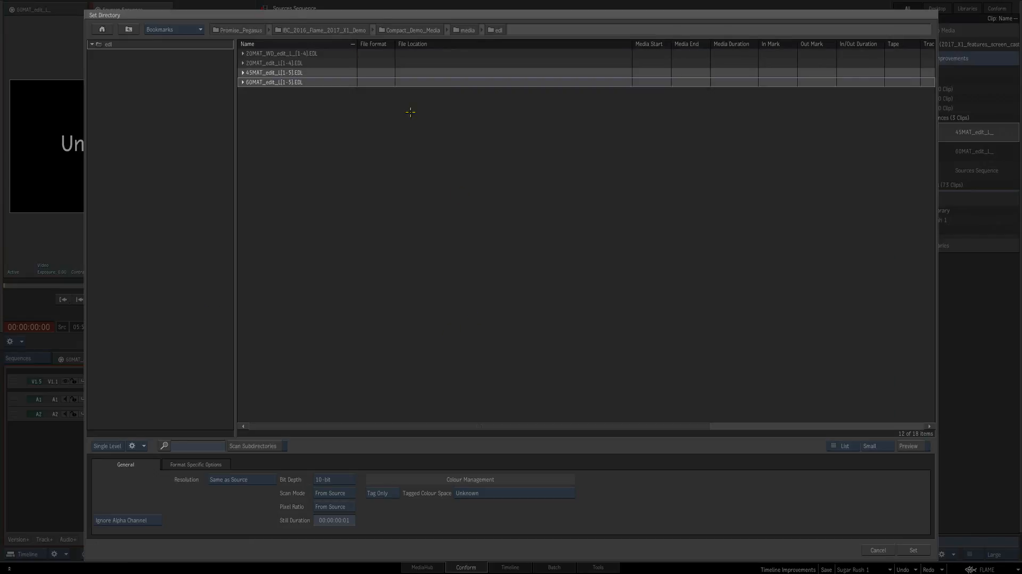
{"action": "left_click", "coordinate": [128, 30]}
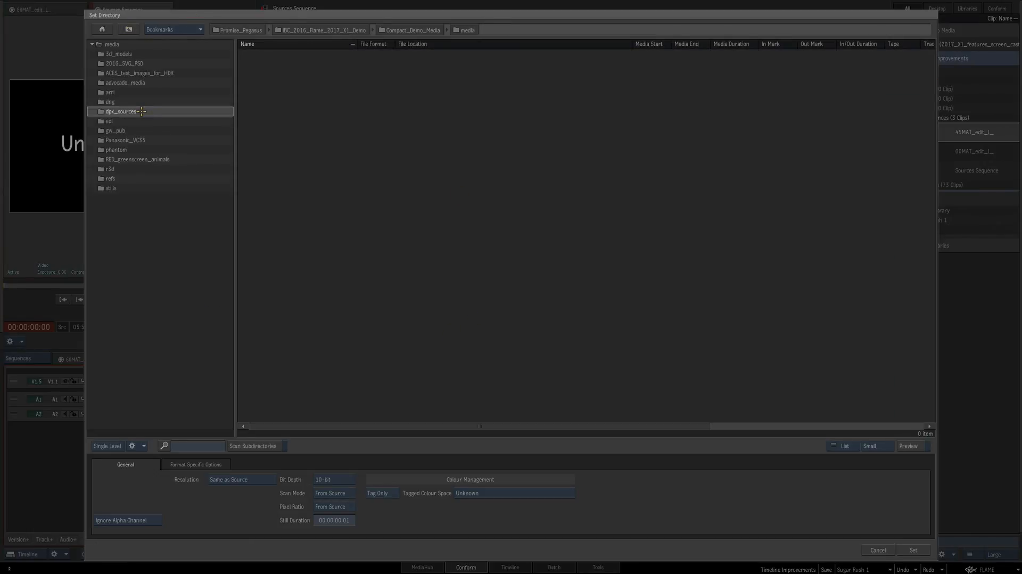
{"action": "left_click", "coordinate": [928, 555]}
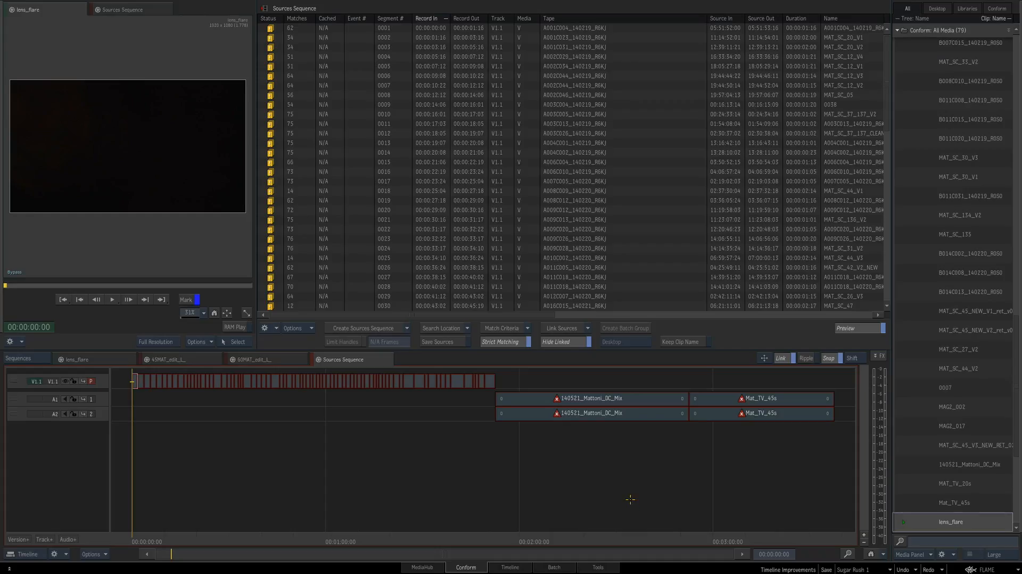
Apply the Clip Name - Source Timecode match criteria and link the matching video sources
{"action": "left_click", "coordinate": [527, 328]}
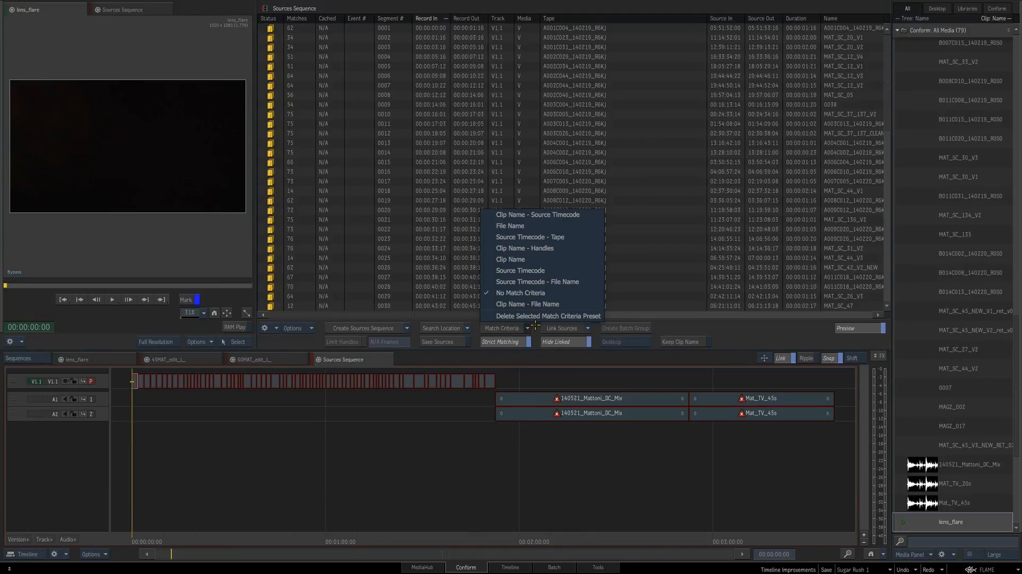
{"action": "left_click", "coordinate": [591, 215]}
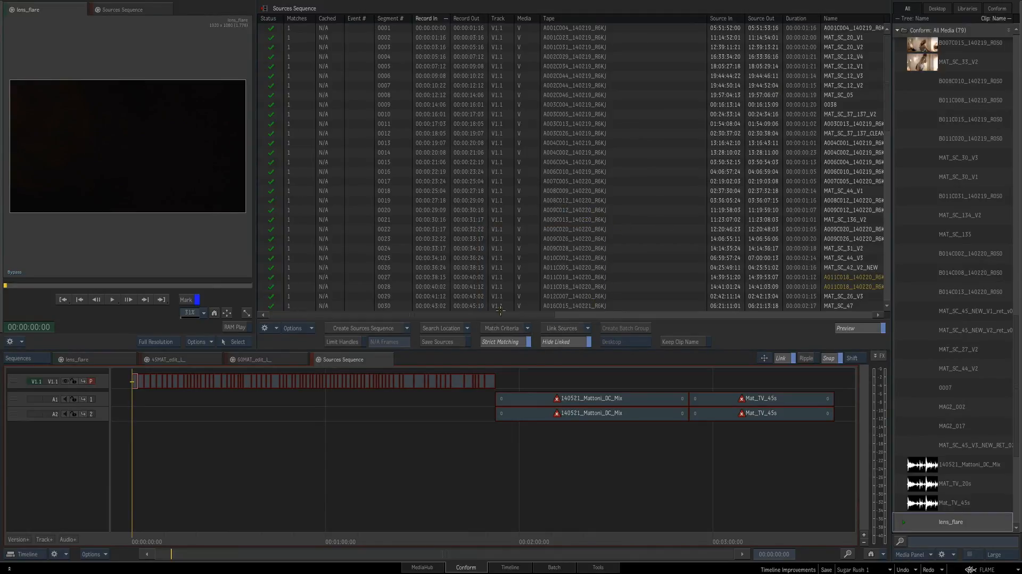
{"action": "left_click", "coordinate": [572, 329]}
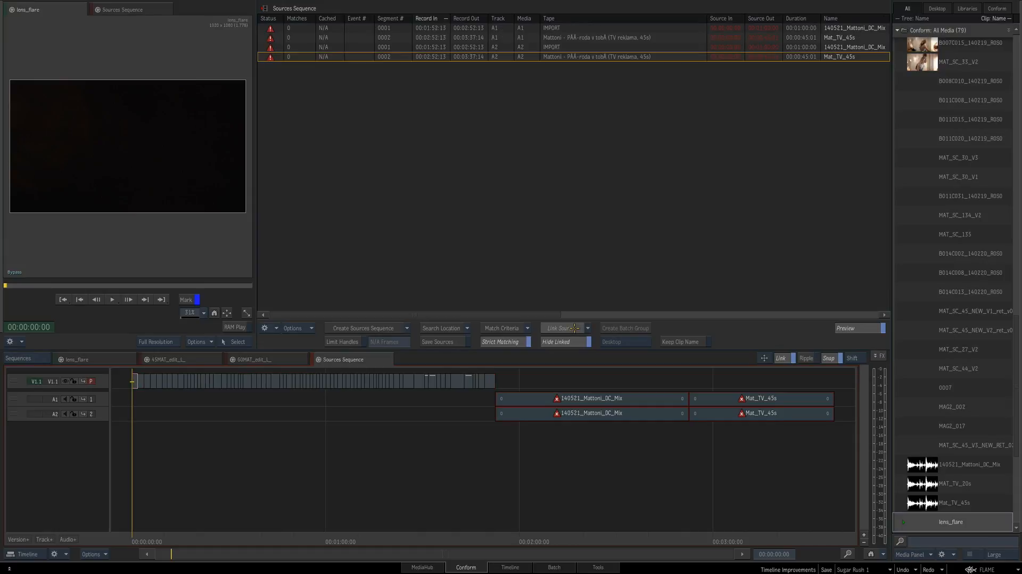
Set new match criteria for the remaining audio segments and link their sources
{"action": "left_click", "coordinate": [511, 328]}
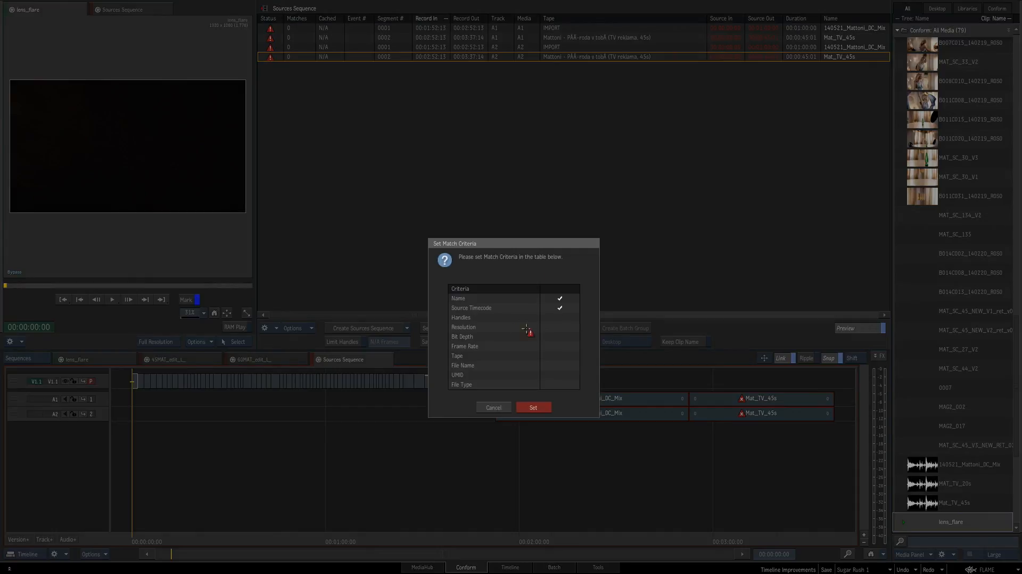
{"action": "left_click", "coordinate": [533, 407]}
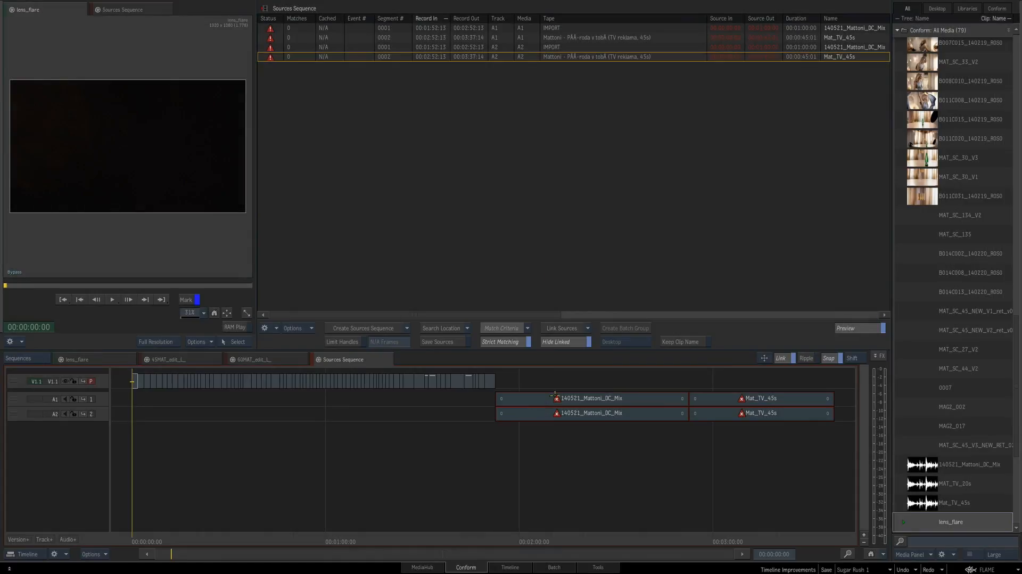
{"action": "left_click", "coordinate": [576, 328]}
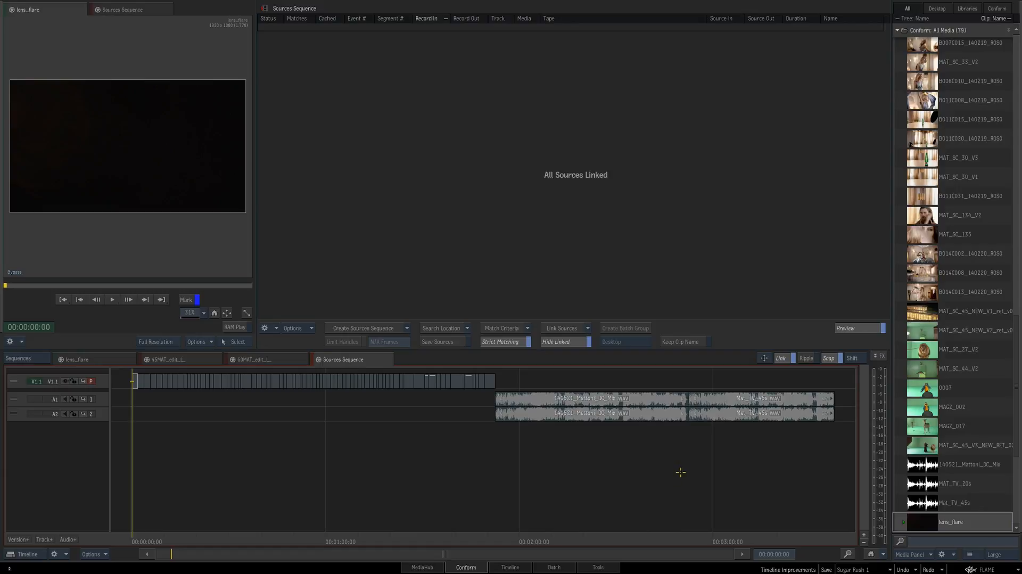
Check the linking status of the segments in the 45MAT and 60MAT sequences
{"action": "left_click", "coordinate": [272, 360]}
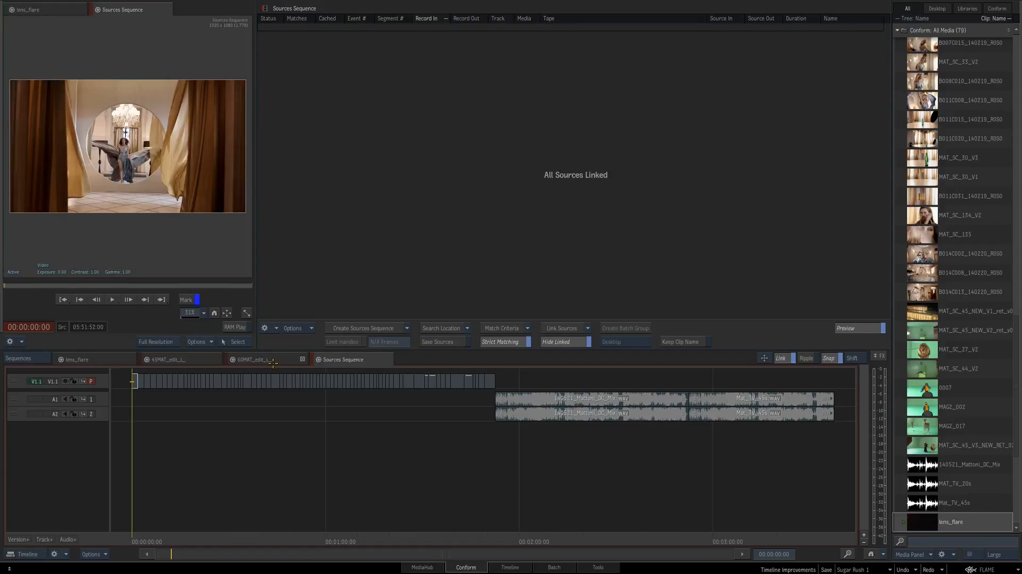
{"action": "left_click", "coordinate": [189, 361]}
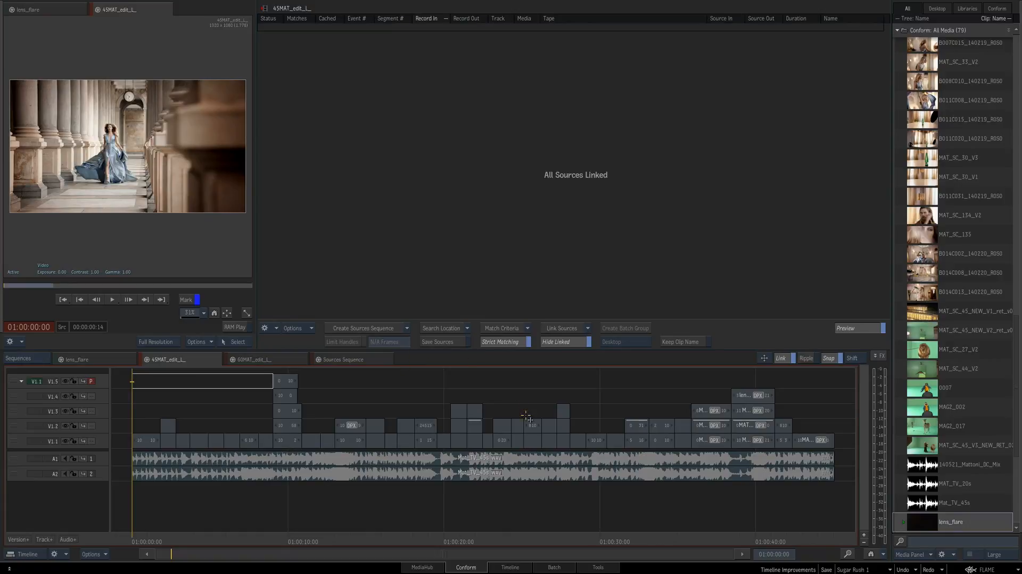
{"action": "left_click", "coordinate": [251, 360]}
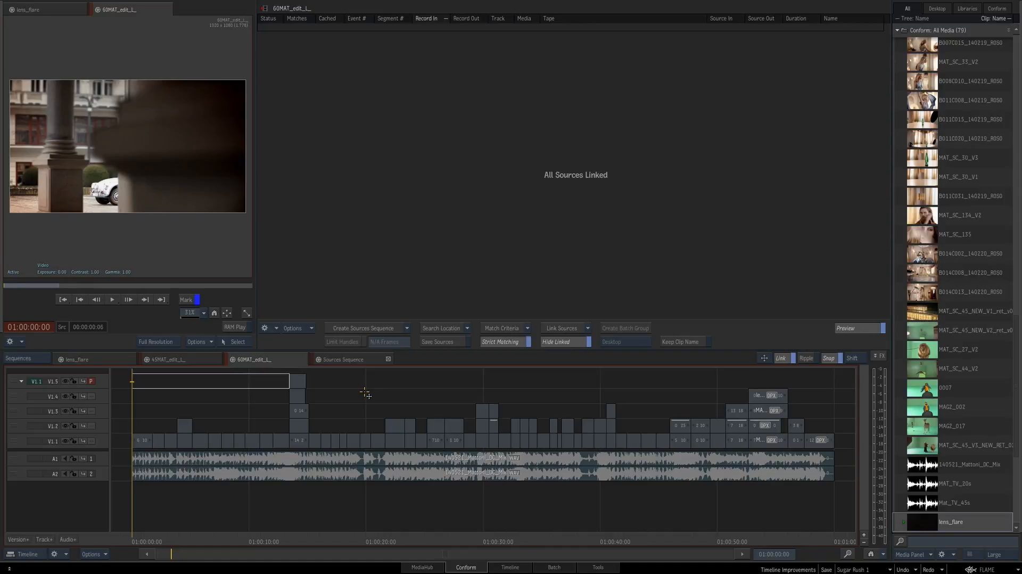
Create a Shots Sequence from the two edits and remove its audio tracks A1 and A2
{"action": "left_click", "coordinate": [408, 327]}
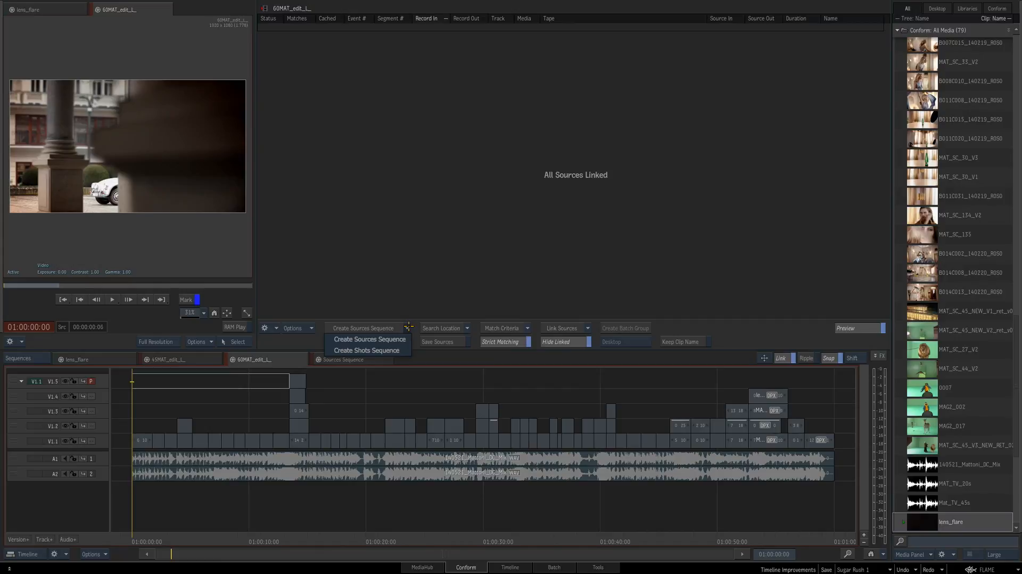
{"action": "left_click", "coordinate": [407, 354]}
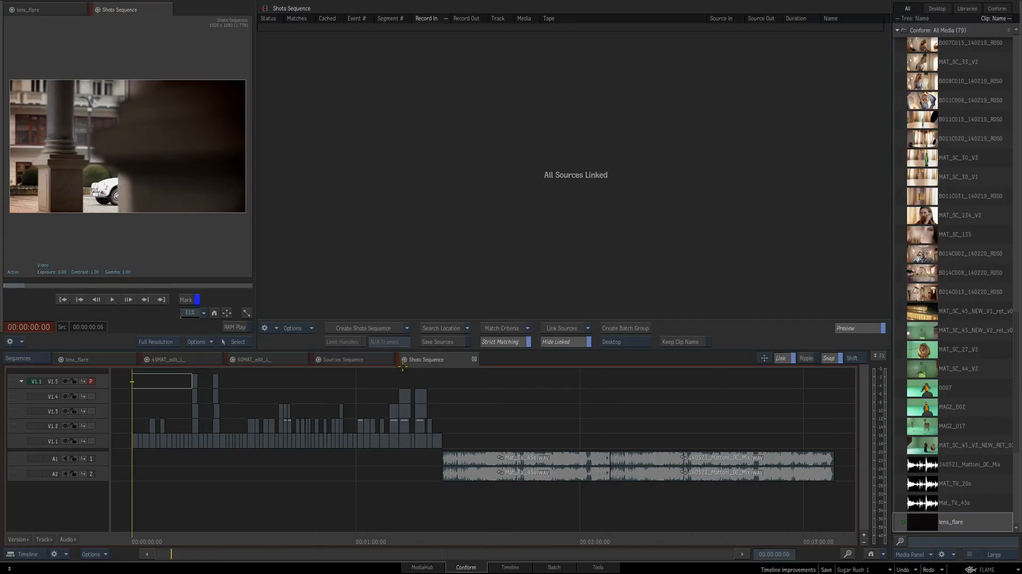
{"action": "left_click", "coordinate": [16, 458]}
{"action": "left_click", "coordinate": [16, 473], "text": "ctrl"}
{"action": "key", "text": "Delete"}
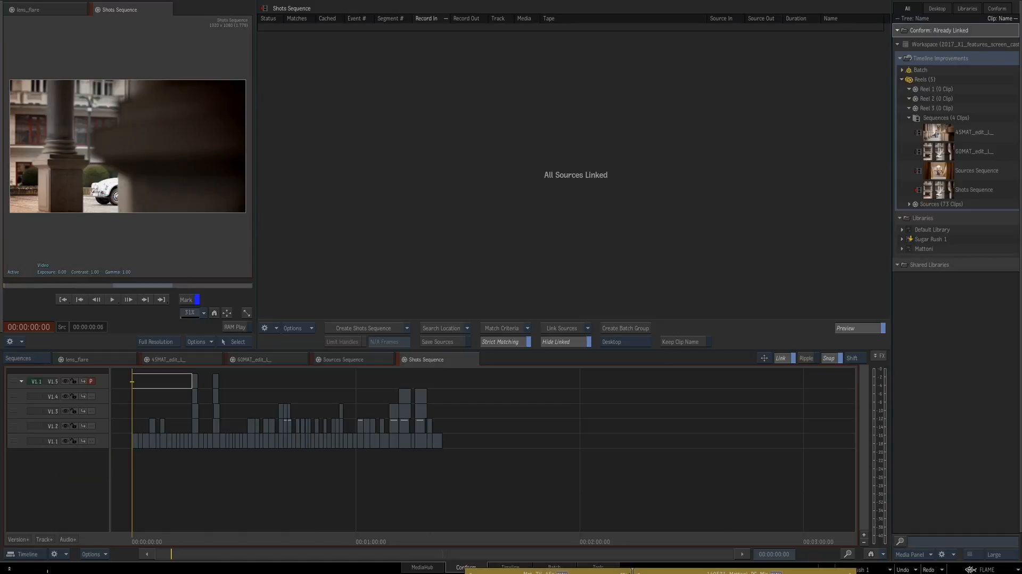
{"action": "left_click_drag", "start_coordinate": [435, 556], "coordinate": [469, 499]}
{"action": "mouse_move", "coordinate": [554, 490]}
{"action": "left_mouse_down"}
{"action": "mouse_move", "coordinate": [531, 493]}
{"action": "mouse_move", "coordinate": [552, 490]}
{"action": "left_mouse_up"}
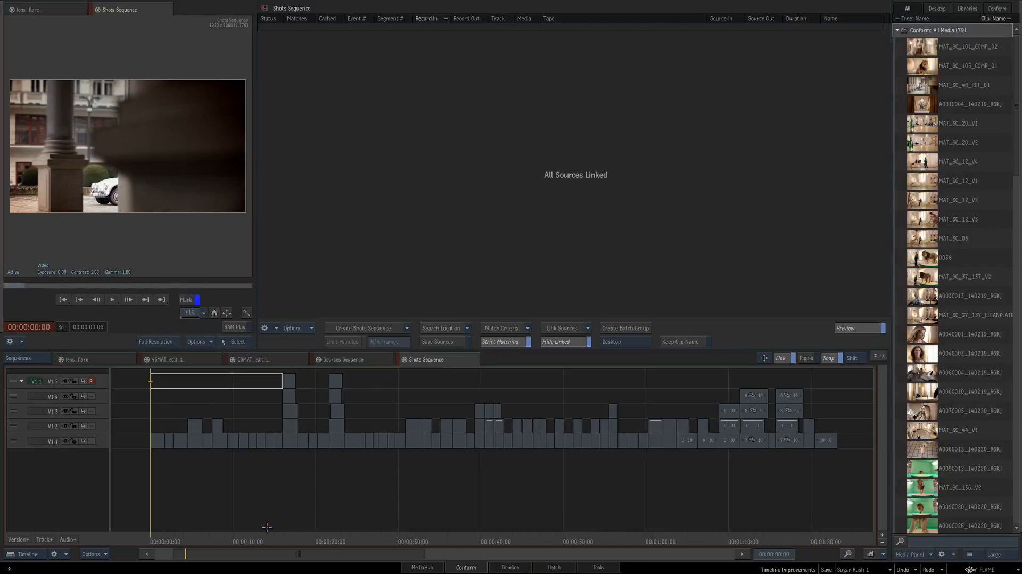
Scrub the Shots Sequence to 00:00:30:22, examine its segments up close, and compare it with the other sequences
{"action": "left_click_drag", "start_coordinate": [267, 531], "coordinate": [365, 531]}
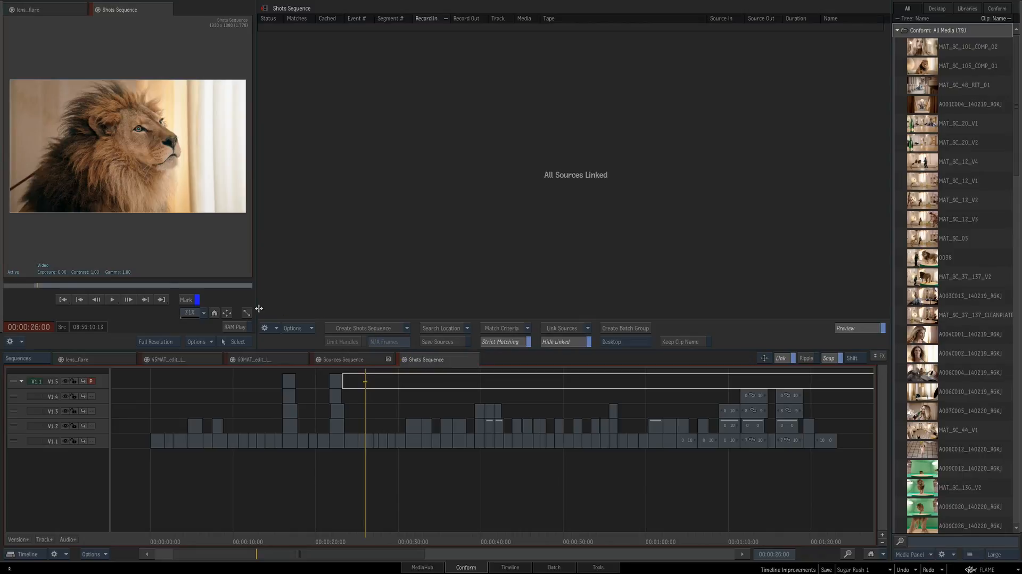
{"action": "mouse_move", "coordinate": [398, 539]}
{"action": "left_mouse_down"}
{"action": "mouse_move", "coordinate": [422, 539]}
{"action": "mouse_move", "coordinate": [407, 539]}
{"action": "left_mouse_up"}
{"action": "scroll", "coordinate": [429, 482], "scroll_direction": "up", "scroll_amount": 2}
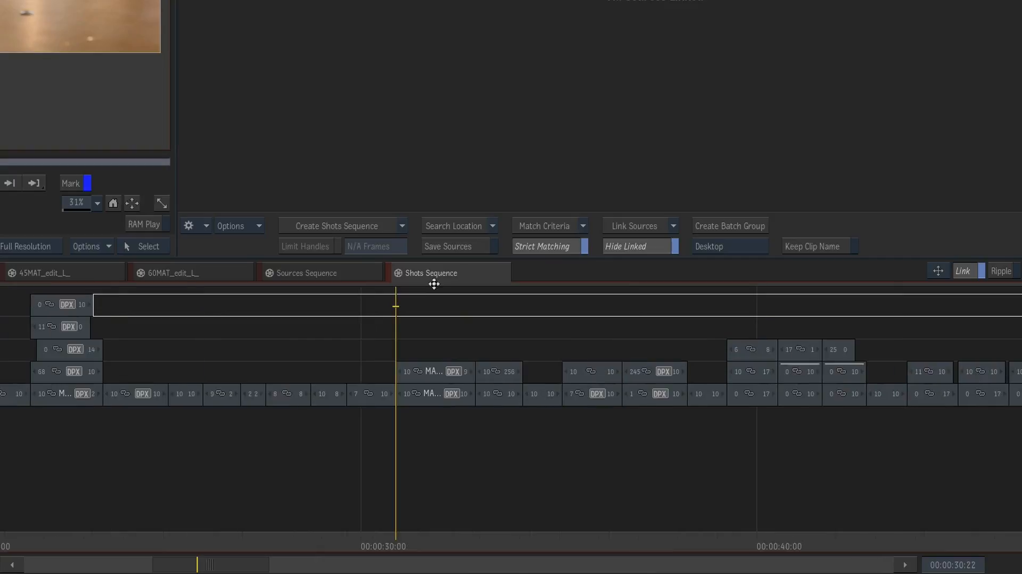
{"action": "scroll", "coordinate": [407, 404], "scroll_direction": "up", "scroll_amount": 3}
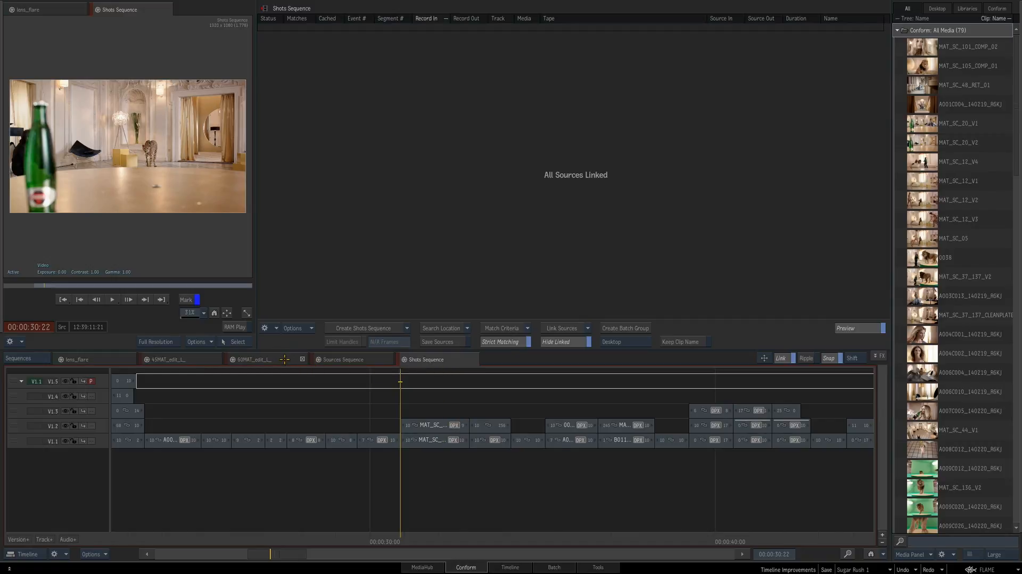
{"action": "left_click", "coordinate": [285, 358]}
{"action": "left_click_drag", "start_coordinate": [322, 556], "coordinate": [359, 343]}
{"action": "left_click", "coordinate": [439, 360]}
In the Timeline view, jump from the V1.2 segment at 00:00:30:22 to its connected segments in 45MAT_edit_L_ and 60MAT_edit_L_, and return to Shots Sequence
{"action": "left_click", "coordinate": [513, 567]}
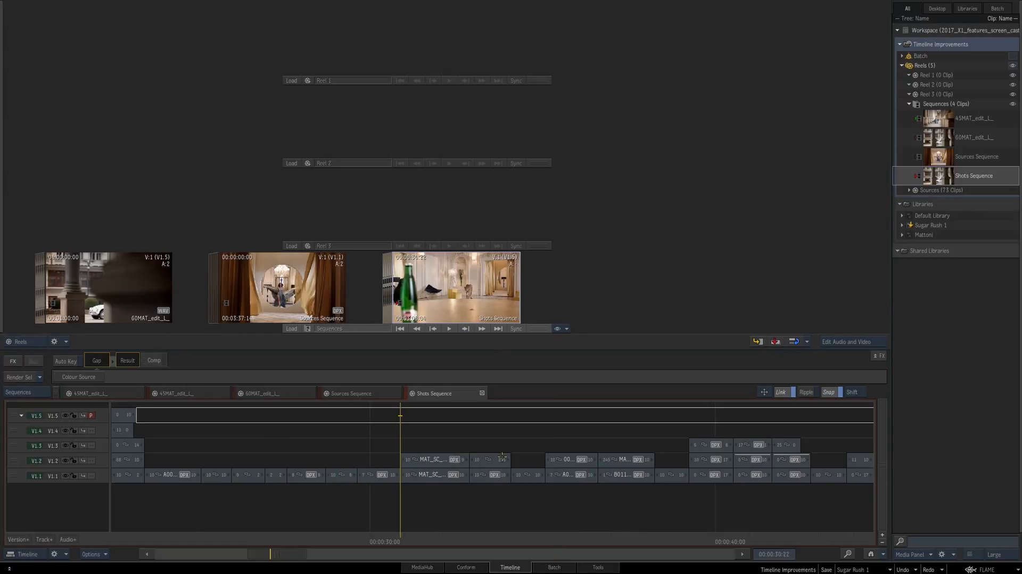
{"action": "left_click", "coordinate": [440, 461]}
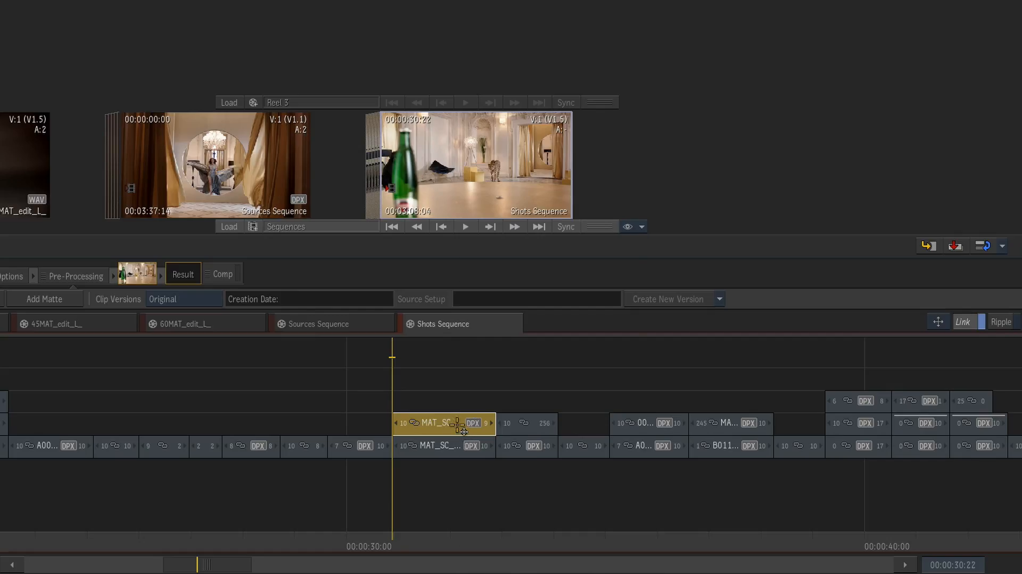
{"action": "right_click", "coordinate": [461, 424]}
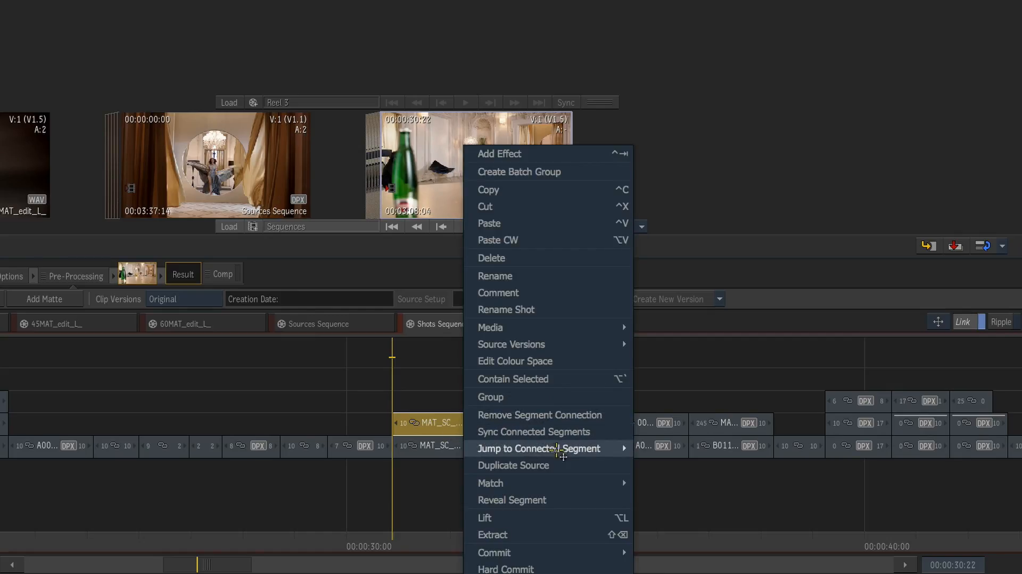
{"action": "mouse_move", "coordinate": [600, 452]}
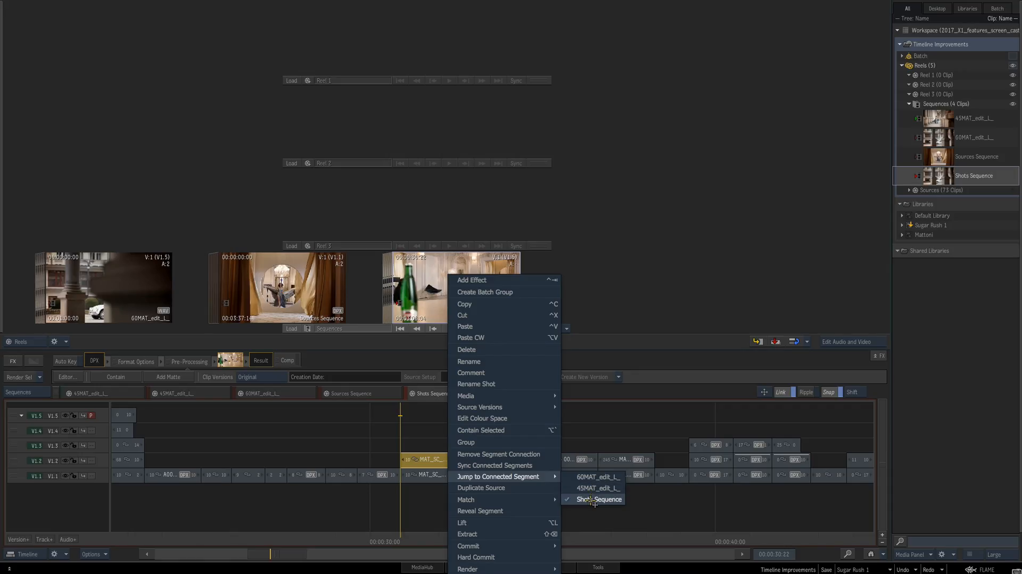
{"action": "left_click", "coordinate": [602, 489]}
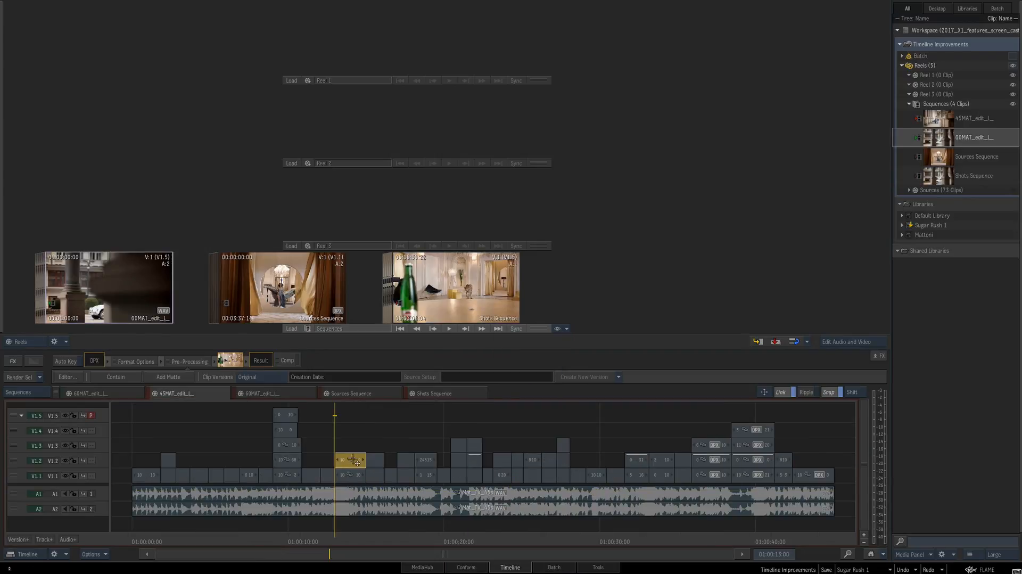
{"action": "right_click", "coordinate": [354, 460]}
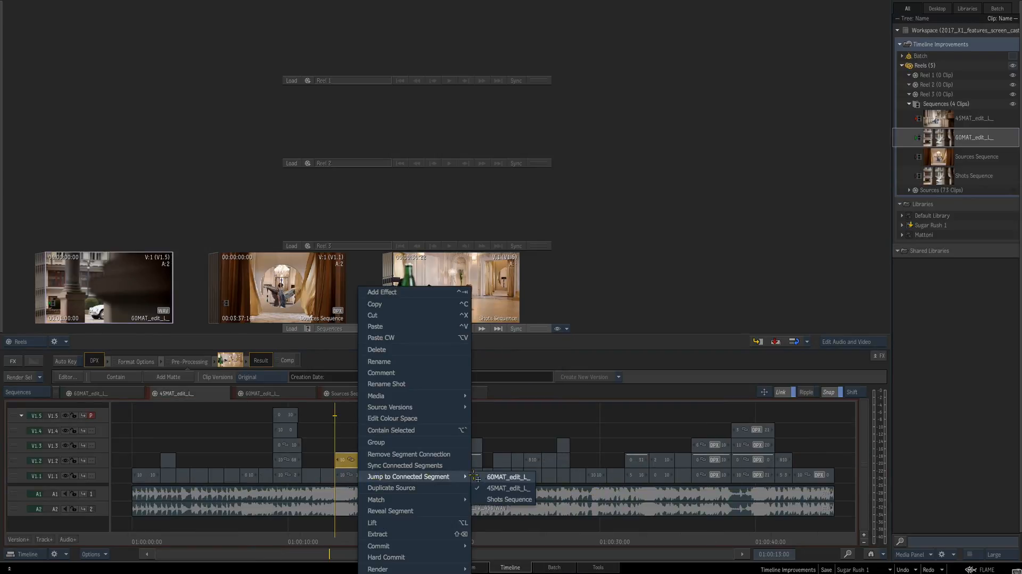
{"action": "left_click", "coordinate": [490, 477]}
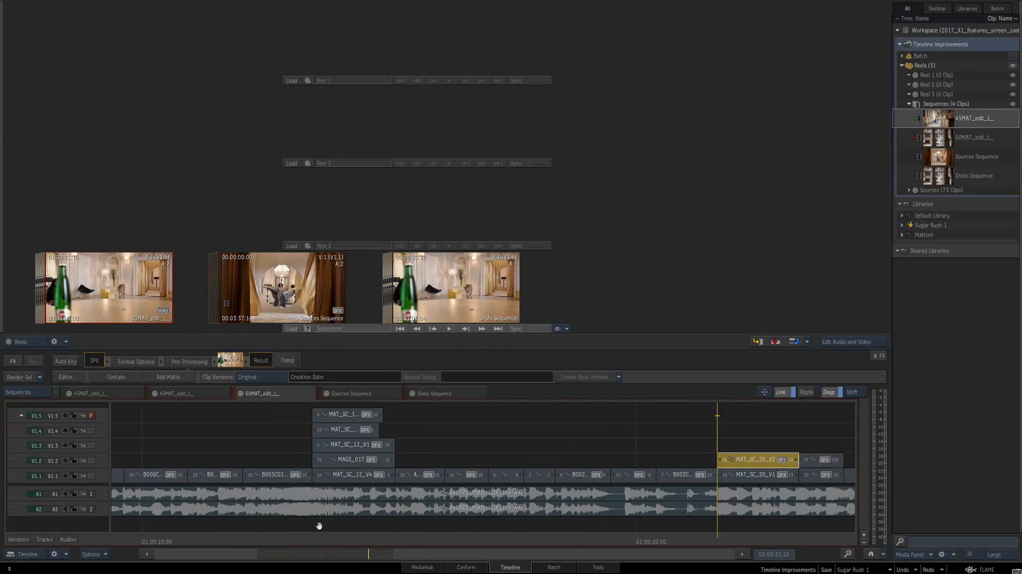
{"action": "left_click", "coordinate": [434, 394]}
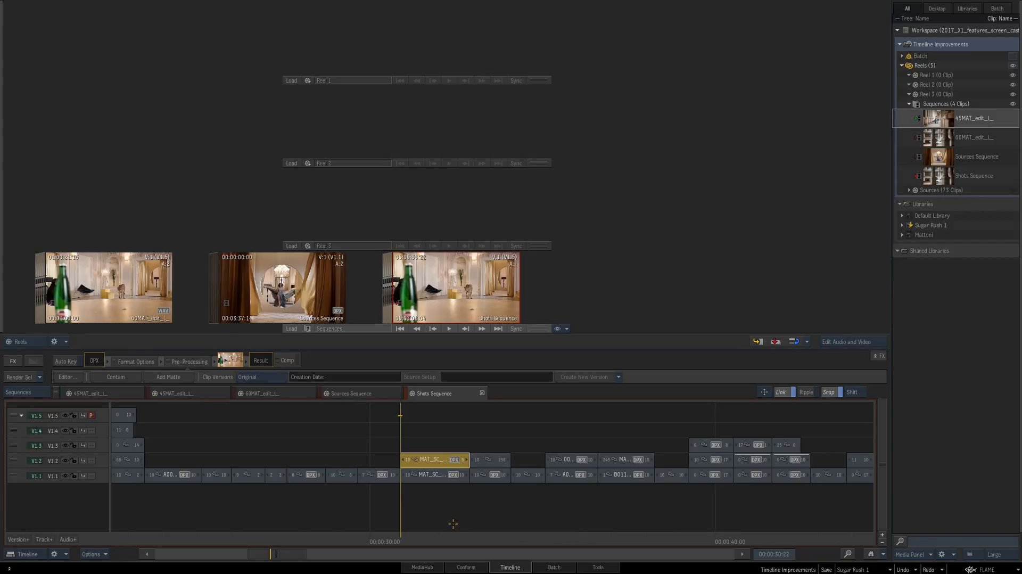
Show Shots Sequence in the player, add an Action effect to the selected V1.2 segment, and open the Action editor
{"action": "double_click", "coordinate": [472, 299]}
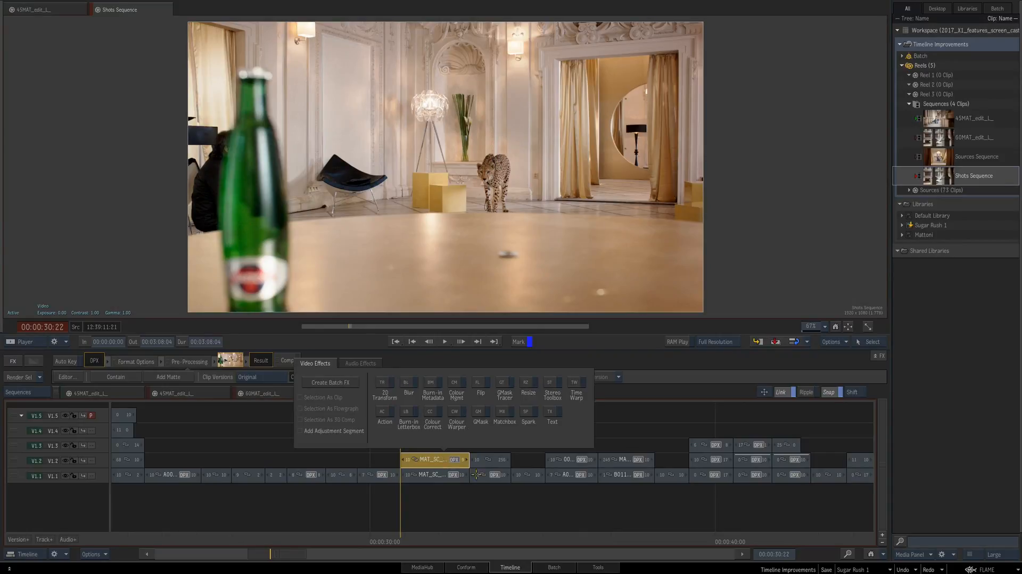
{"action": "left_click", "coordinate": [385, 422]}
{"action": "double_click", "coordinate": [261, 361]}
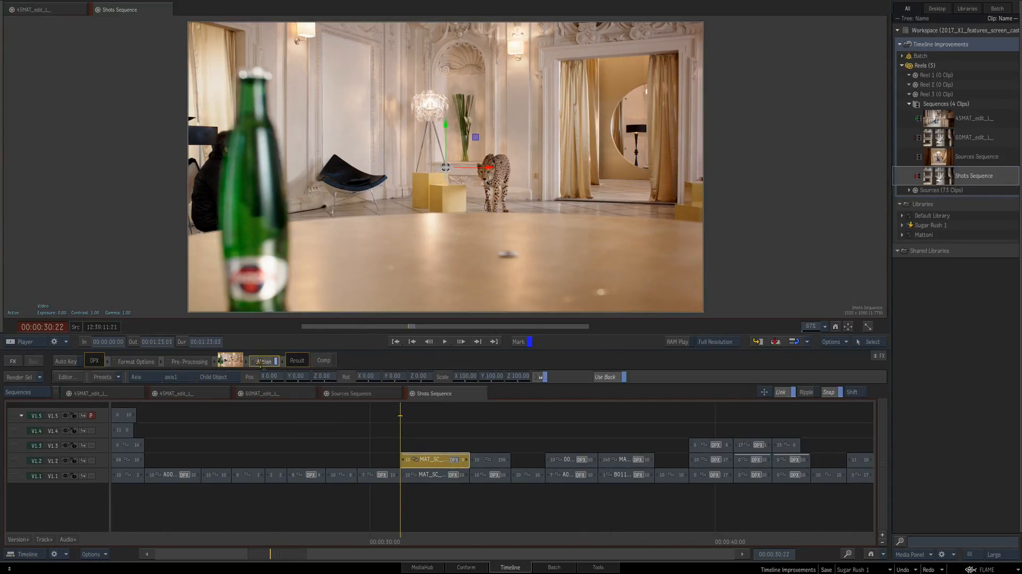
{"action": "key", "text": "F4"}
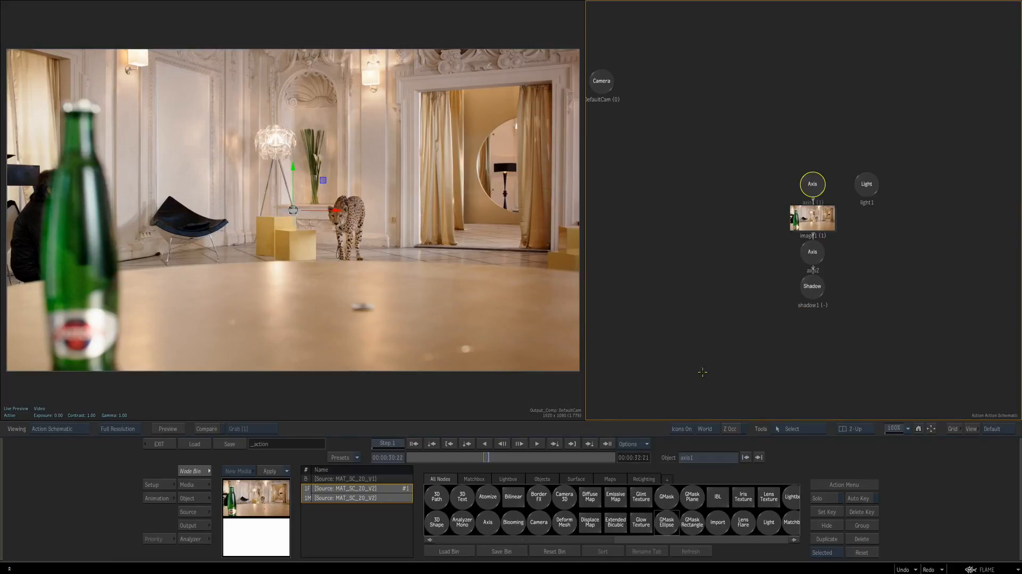
Add a GMask Ellipse around the leopard in Action and exit to the timeline
{"action": "left_click", "coordinate": [668, 522]}
{"action": "left_click_drag", "start_coordinate": [346, 221], "coordinate": [404, 301]}
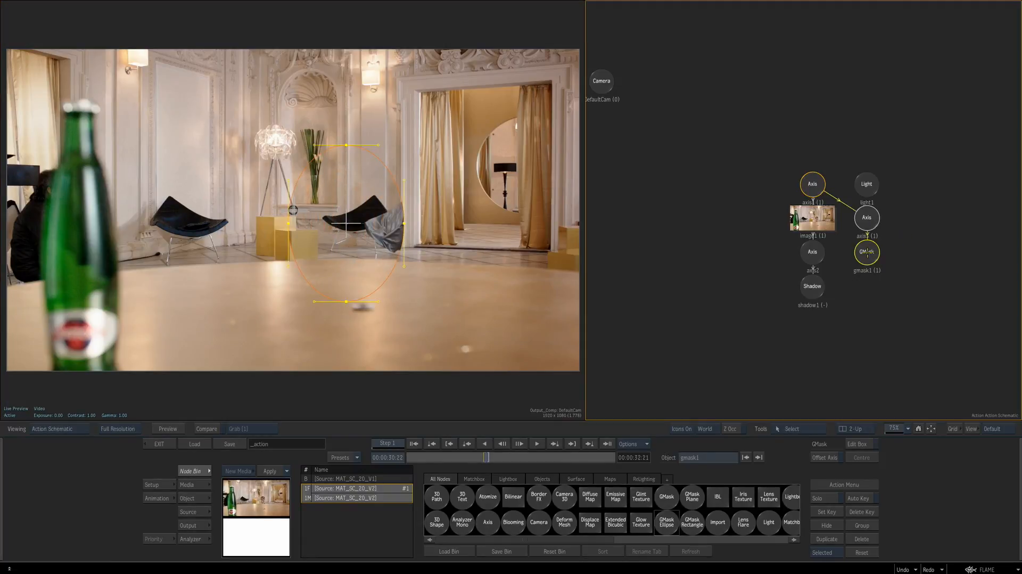
{"action": "double_click", "coordinate": [866, 252]}
{"action": "left_click", "coordinate": [159, 444]}
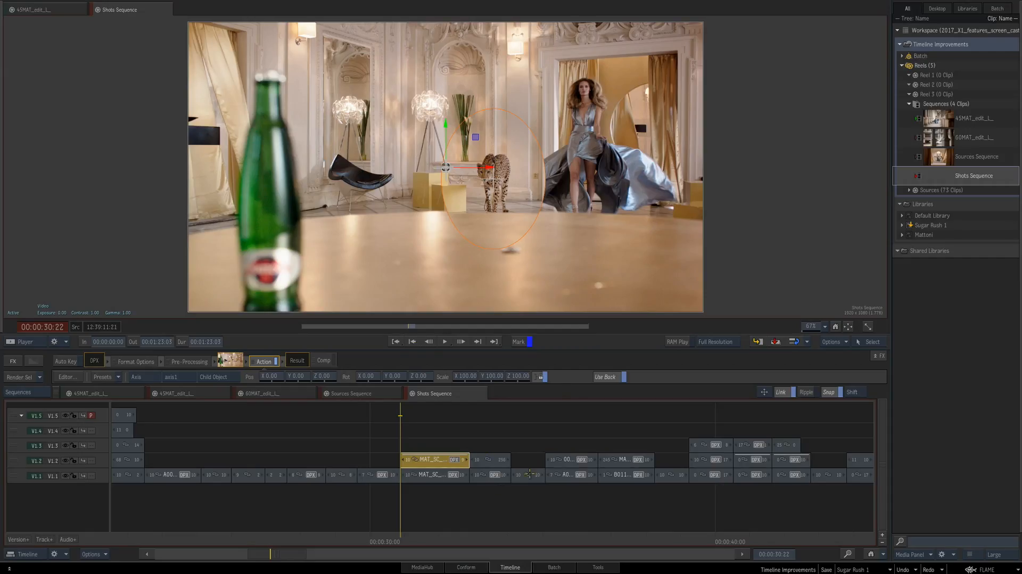
Scrub Shots Sequence to 00:00:31:14, check the masked segment's connected segment in 45MAT_edit_L_, and return to Shots Sequence
{"action": "left_click_drag", "start_coordinate": [449, 536], "coordinate": [424, 539]}
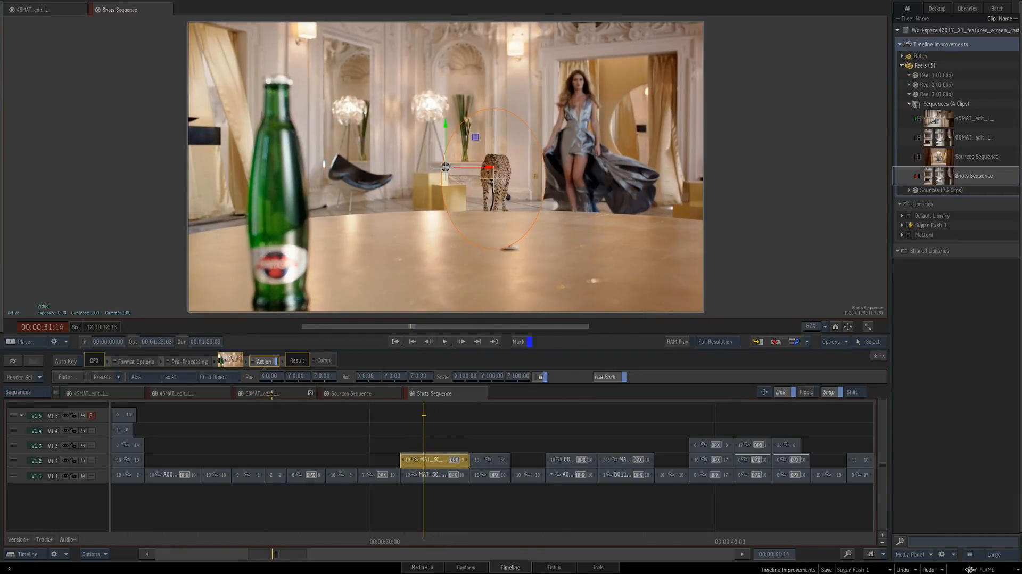
{"action": "right_click", "coordinate": [446, 460]}
{"action": "mouse_move", "coordinate": [522, 477]}
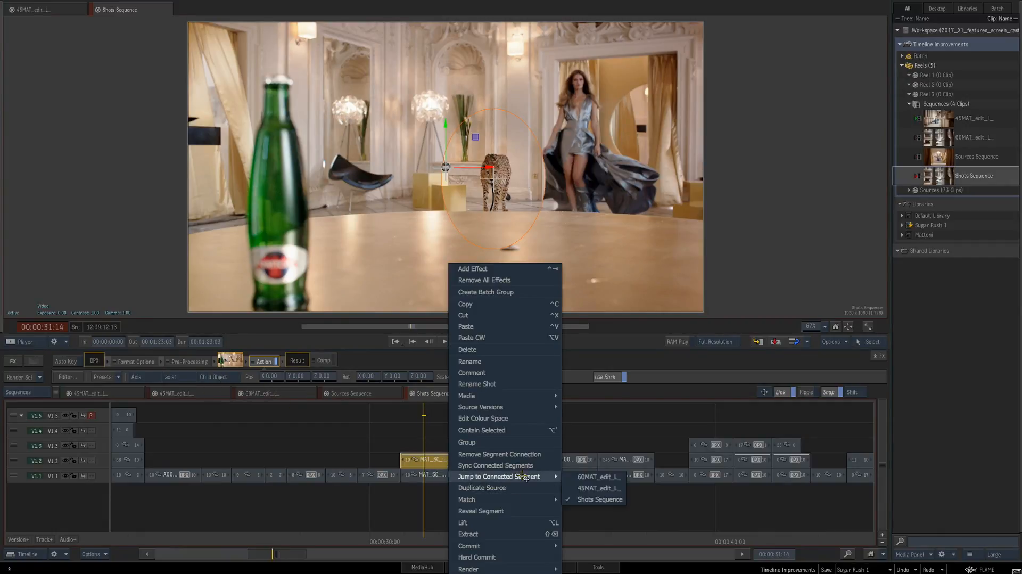
{"action": "left_click", "coordinate": [583, 488]}
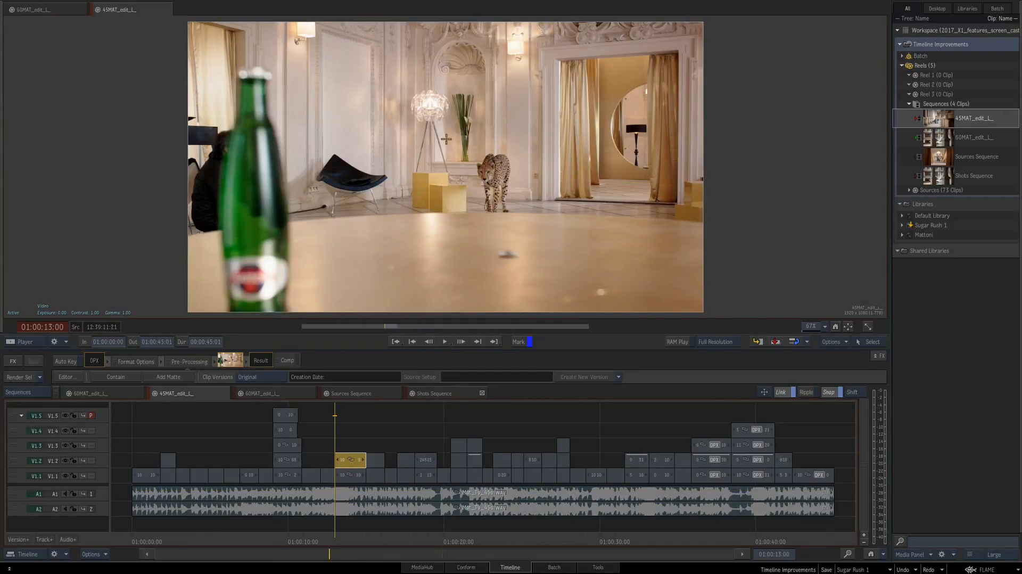
{"action": "left_click", "coordinate": [435, 394]}
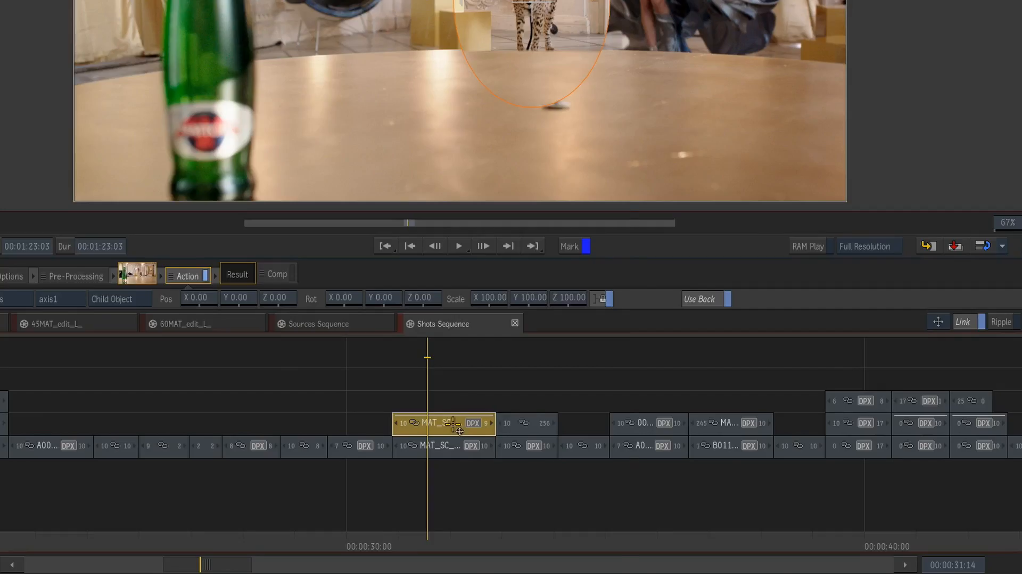
Sync the masked V1.2 segment to its connected segments and jump to its counterpart in 45MAT_edit_L_
{"action": "right_click", "coordinate": [443, 461]}
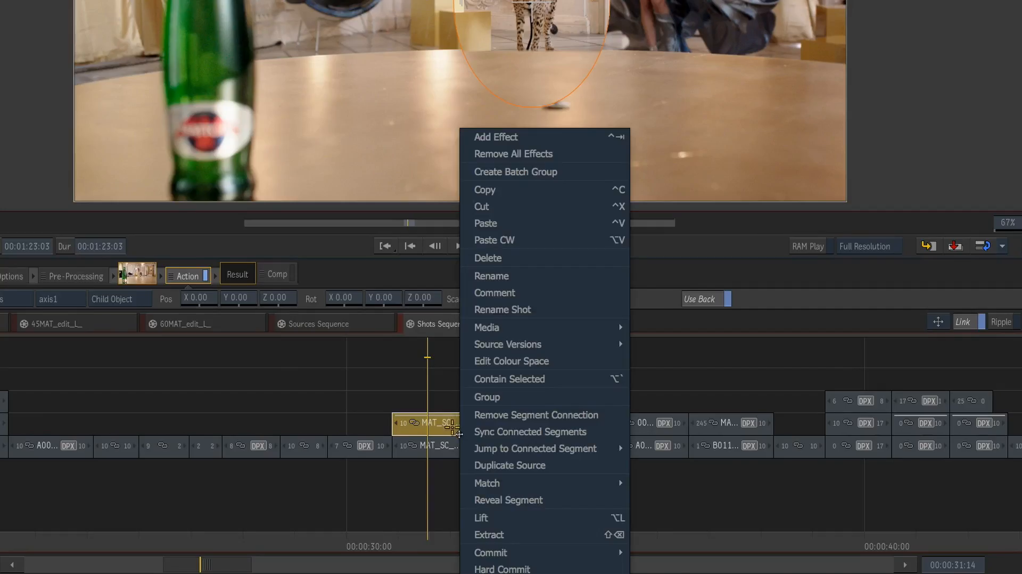
{"action": "left_click", "coordinate": [521, 432]}
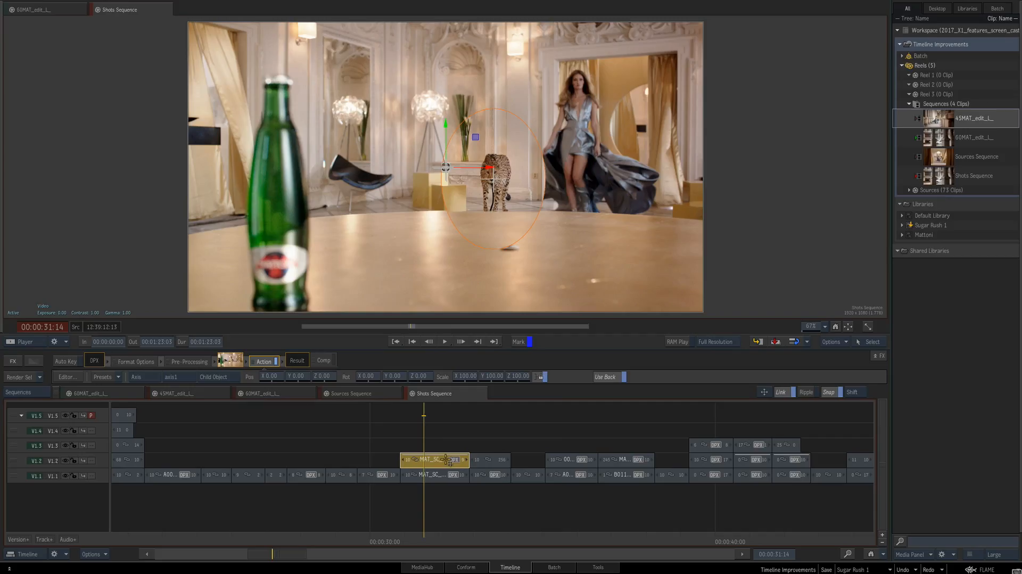
{"action": "right_click", "coordinate": [458, 431]}
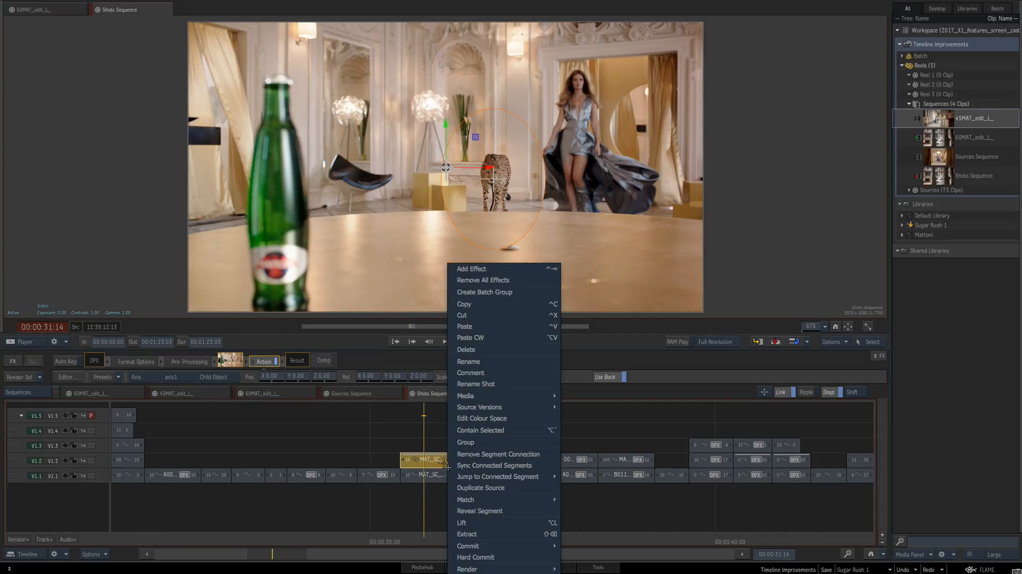
{"action": "left_click", "coordinate": [580, 475]}
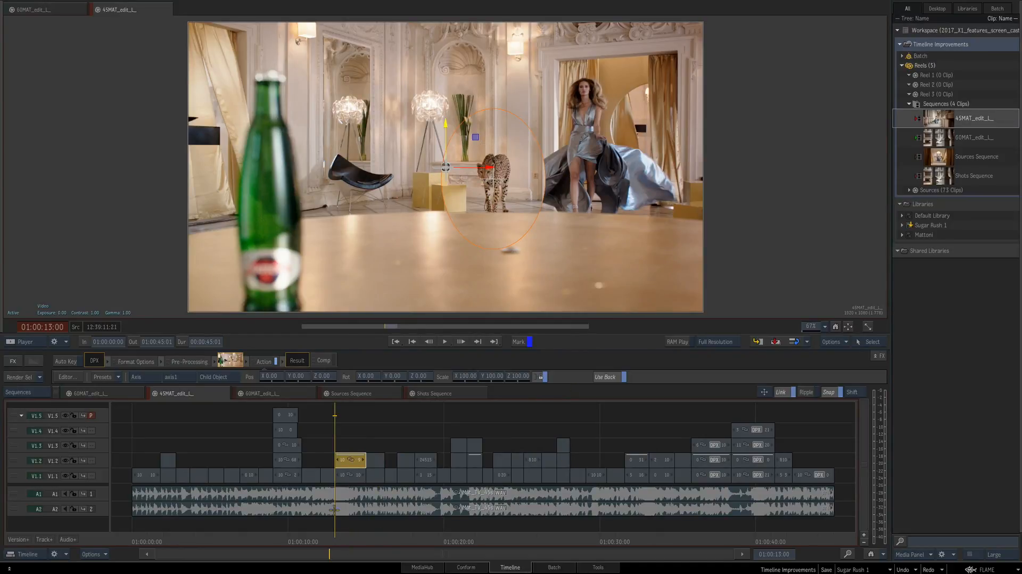
Jump to the connected segment in 60MAT_edit_L_ to check its Action effect, and go back to Shots Sequence
{"action": "right_click", "coordinate": [352, 465]}
{"action": "mouse_move", "coordinate": [426, 477]}
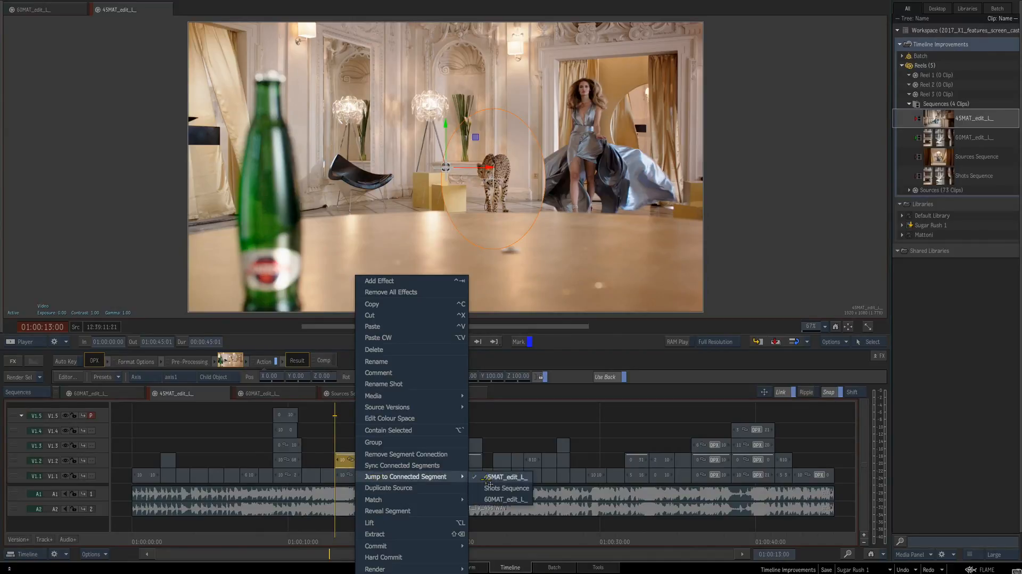
{"action": "left_click", "coordinate": [503, 506]}
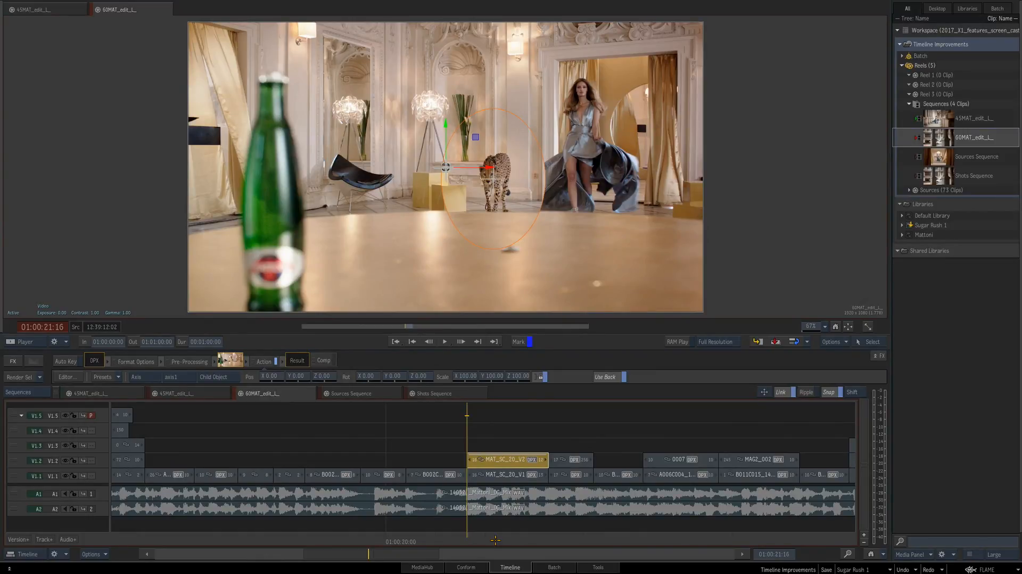
{"action": "left_click", "coordinate": [471, 395]}
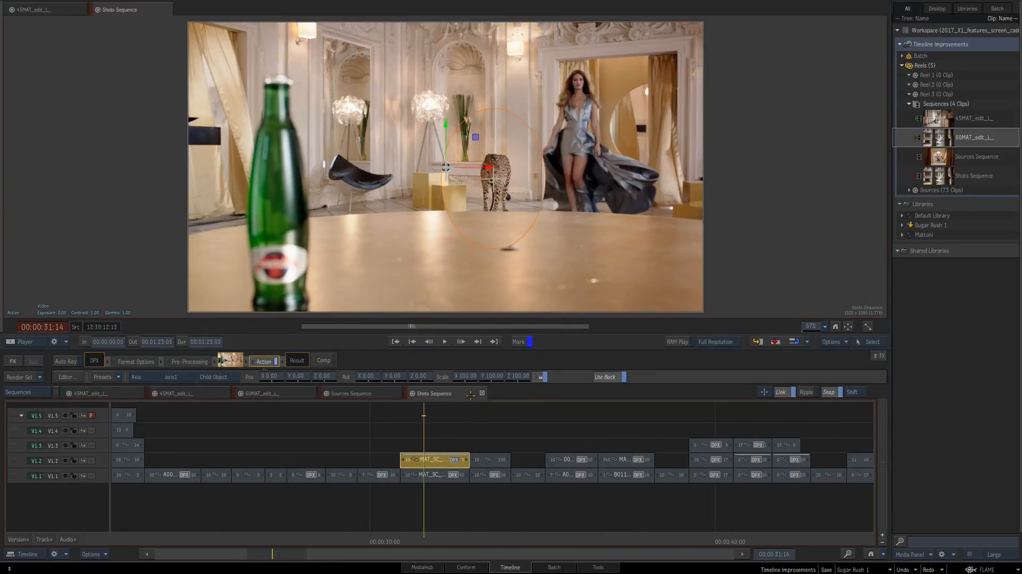